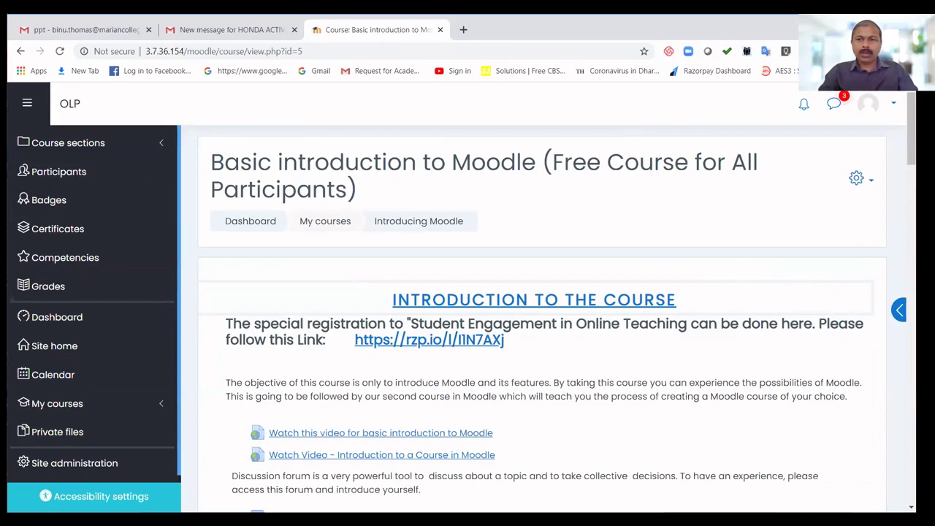
- Open the question bank's category management page from the full course administration of the introductory Moodle course
{"action": "left_click", "coordinate": [858, 180]}
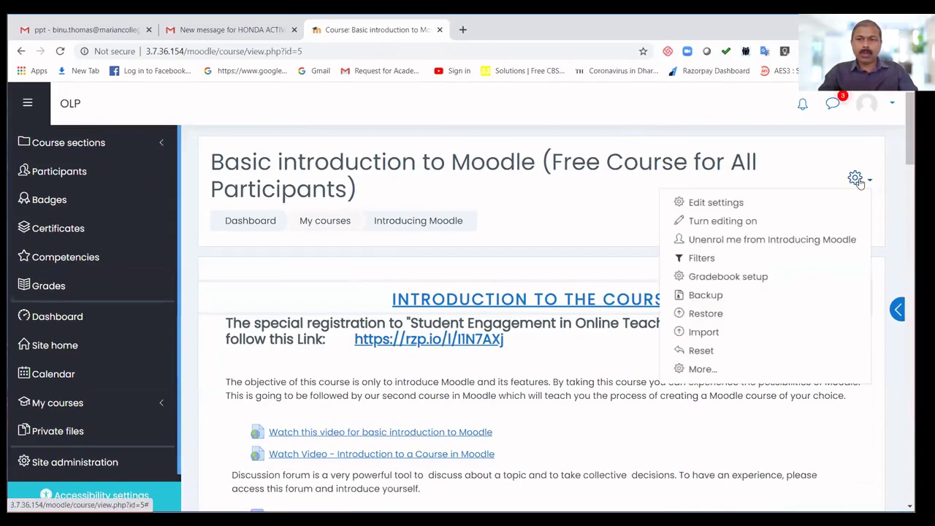
{"action": "left_click", "coordinate": [701, 370]}
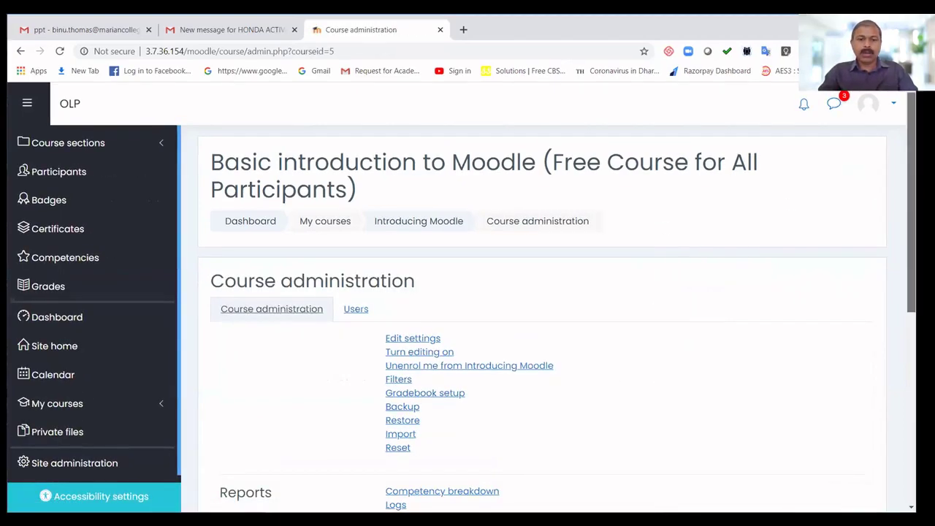
{"action": "scroll", "coordinate": [663, 228], "scroll_direction": "down", "scroll_amount": 2}
{"action": "scroll", "coordinate": [434, 388], "scroll_direction": "down", "scroll_amount": 2}
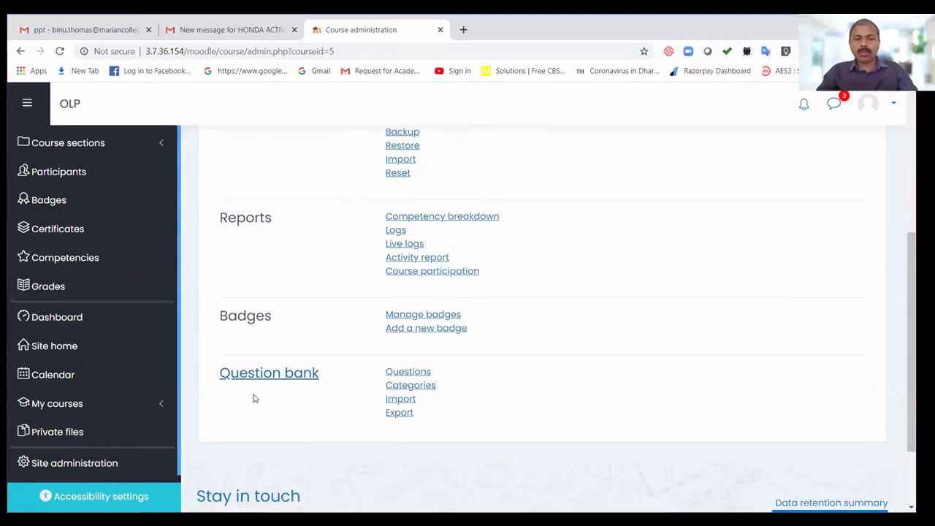
{"action": "left_click", "coordinate": [395, 389]}
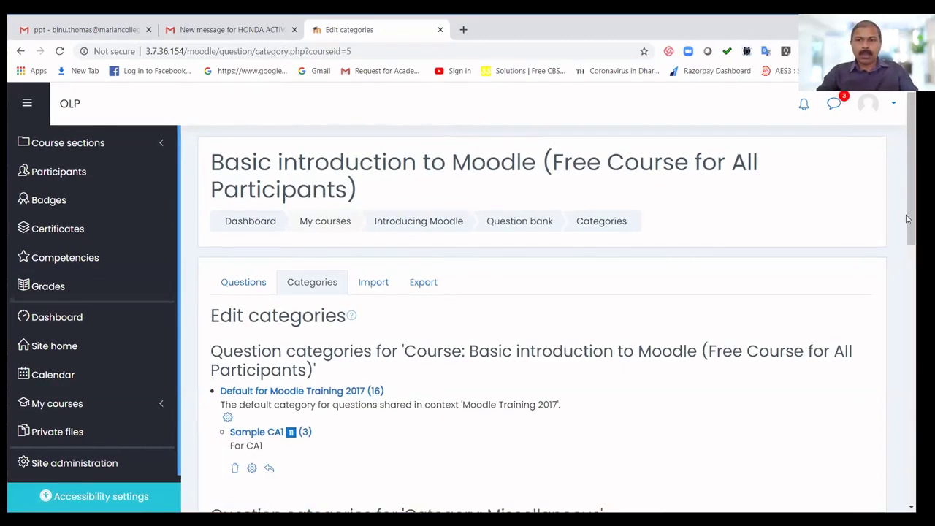
- Name a new question category "Questions for CA1" under the parent category Default for Moodle Training 2017
{"action": "left_click_drag", "start_coordinate": [911, 216], "coordinate": [911, 377]}
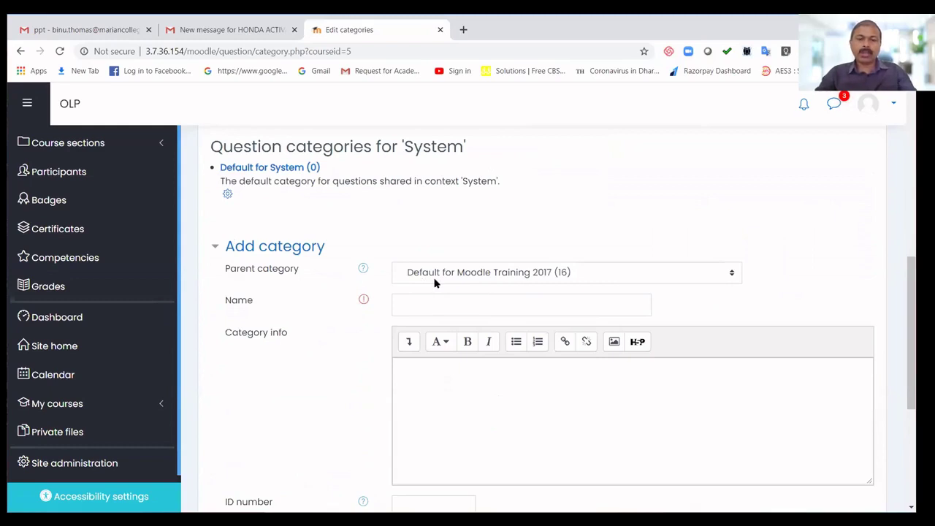
{"action": "left_click", "coordinate": [410, 308]}
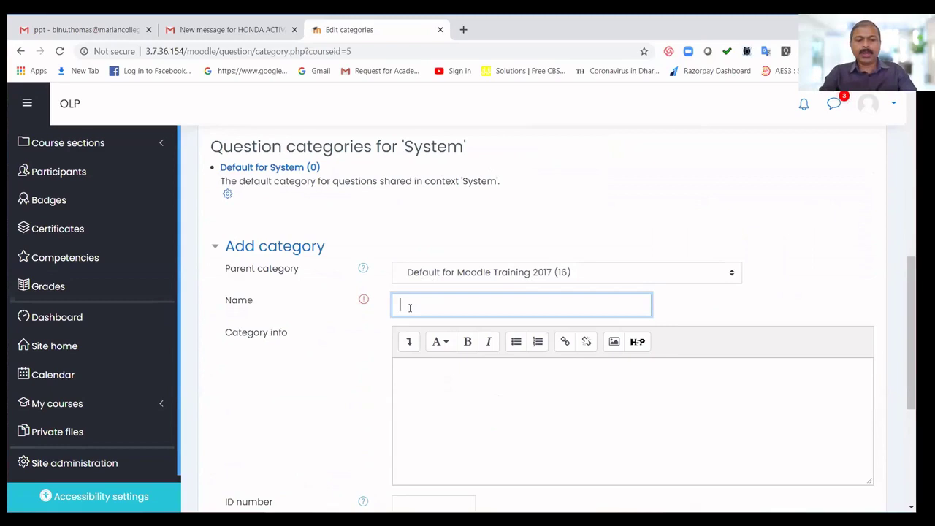
{"action": "type", "text": "q"}
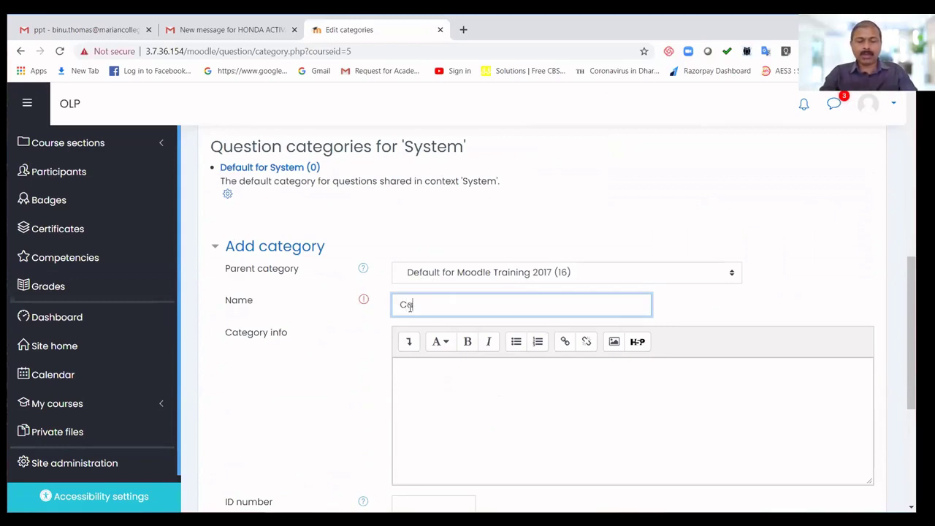
{"action": "key", "text": "BackSpace"}
{"action": "type", "text": "Q"}
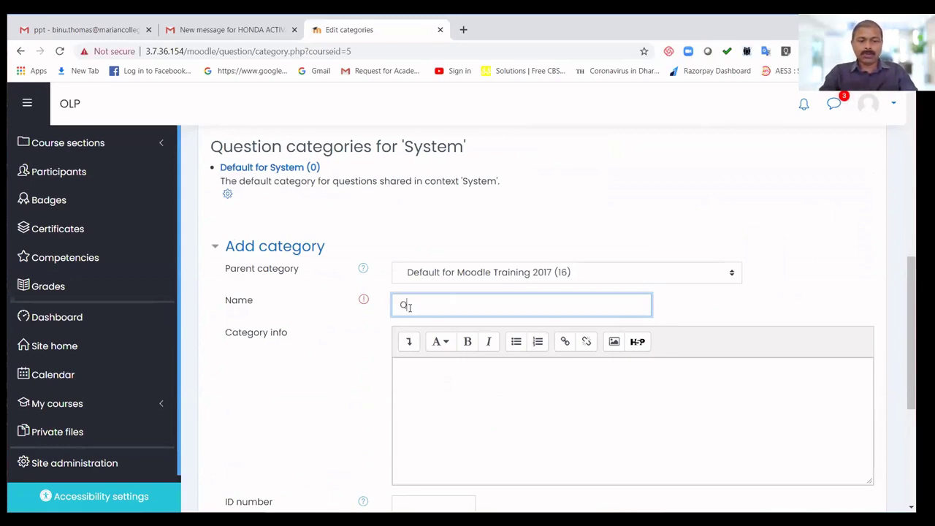
{"action": "type", "text": "uestions "}
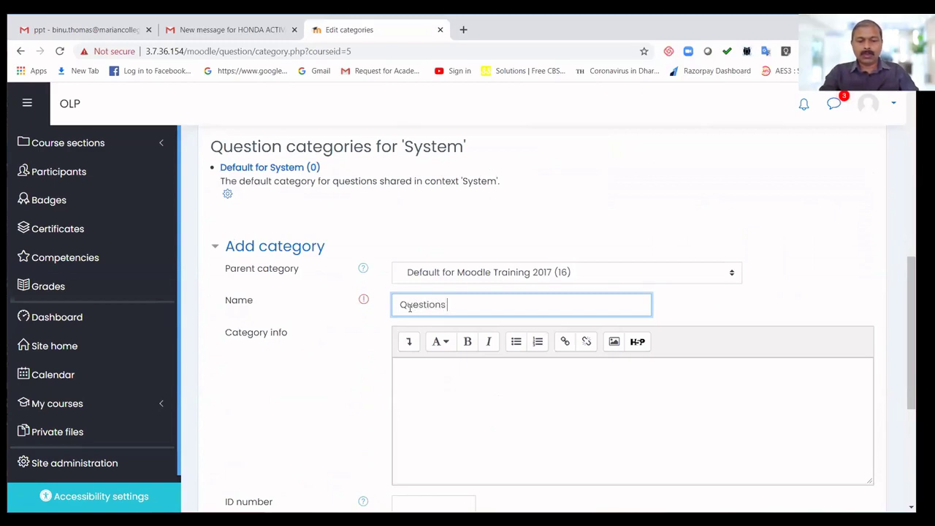
{"action": "type", "text": "for CA"}
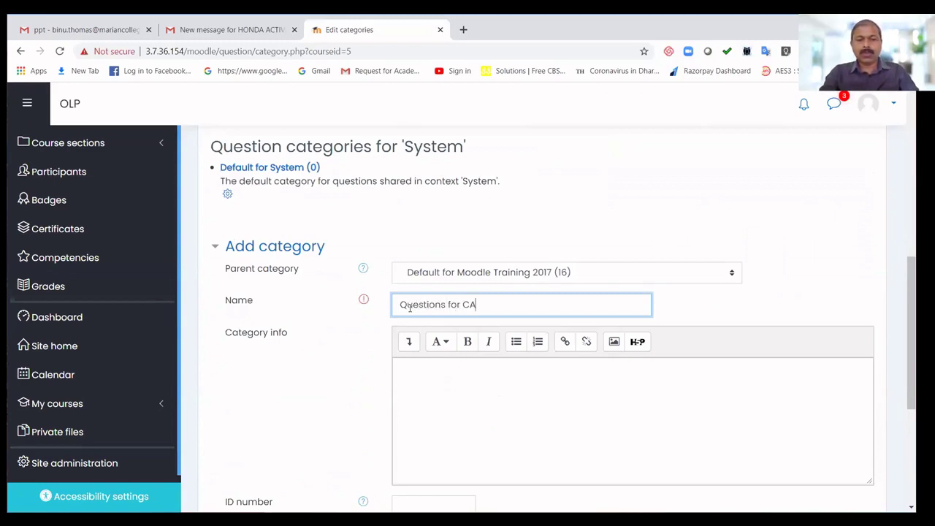
{"action": "type", "text": "1"}
- Leave the category info empty, set the category's ID number to CA1, add the category and check the category list
{"action": "left_click", "coordinate": [433, 401]}
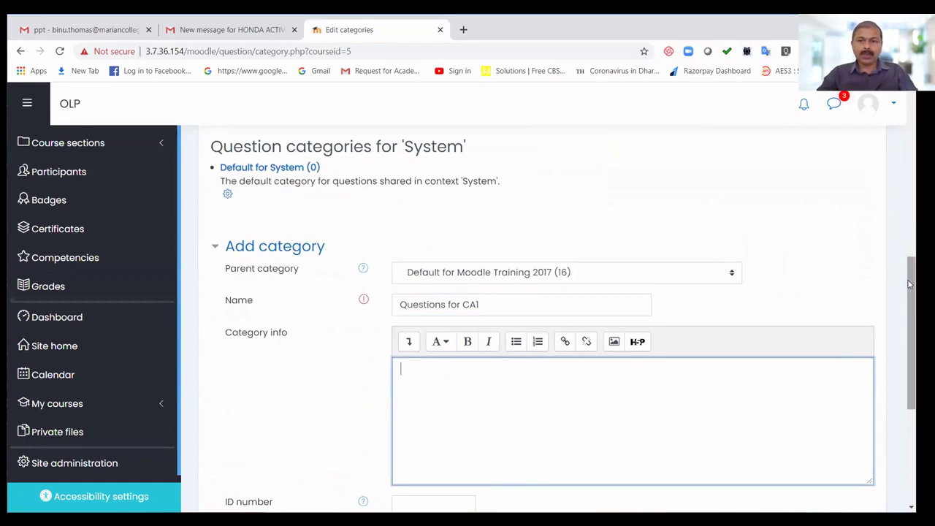
{"action": "scroll", "coordinate": [556, 314], "scroll_direction": "down", "scroll_amount": 2}
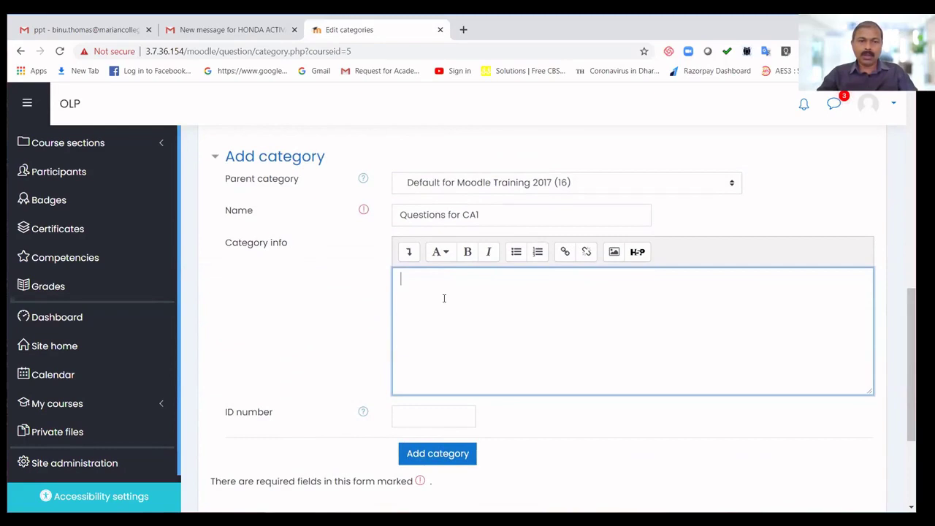
{"action": "left_click", "coordinate": [405, 419]}
{"action": "type", "text": "CA1"}
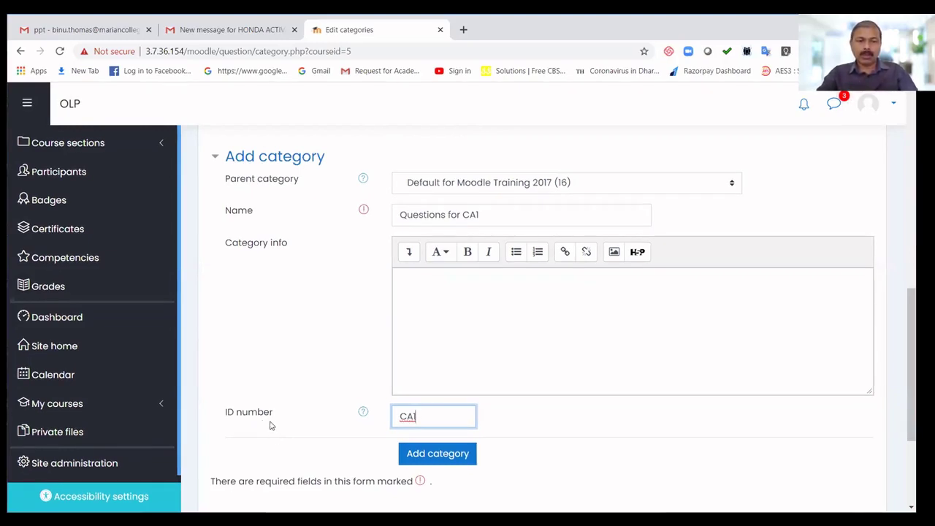
{"action": "left_click", "coordinate": [427, 453]}
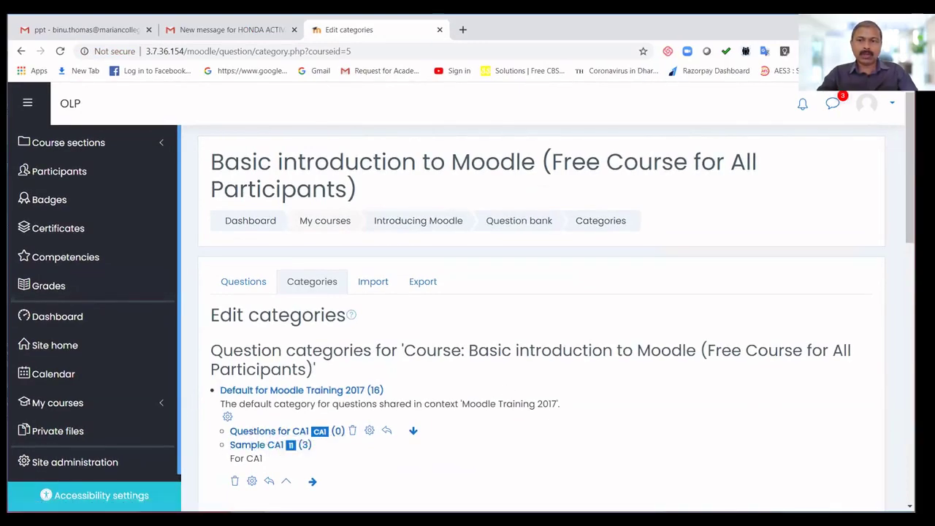
{"action": "scroll", "coordinate": [911, 170], "scroll_direction": "down", "scroll_amount": 2}
{"action": "scroll", "coordinate": [540, 321], "scroll_direction": "down", "scroll_amount": 3}
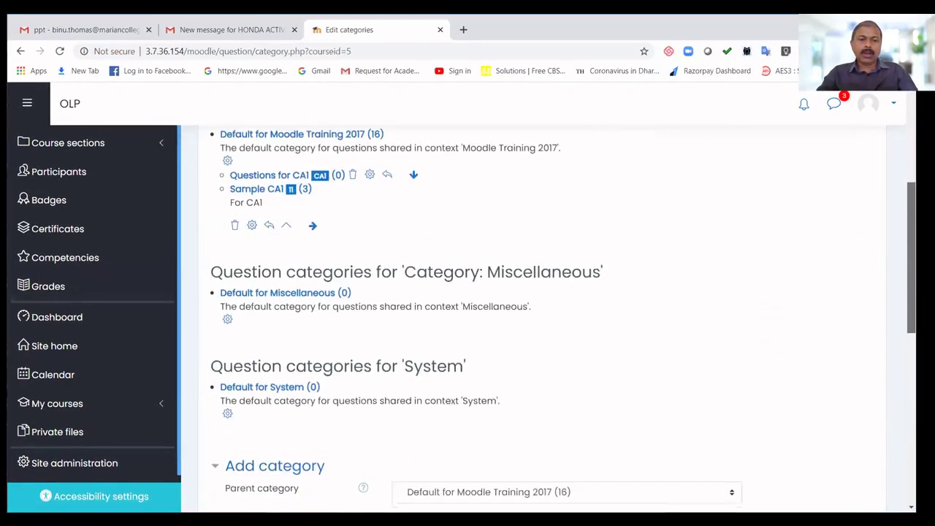
{"action": "scroll", "coordinate": [541, 321], "scroll_direction": "up", "scroll_amount": 5}
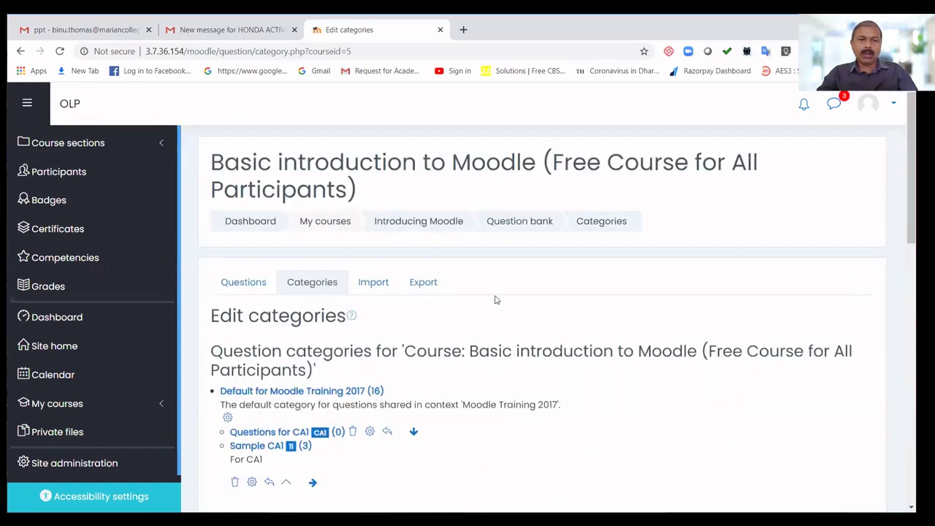
- Open the question bank's list of questions and look through the existing questions in the default category
{"action": "left_click", "coordinate": [243, 282]}
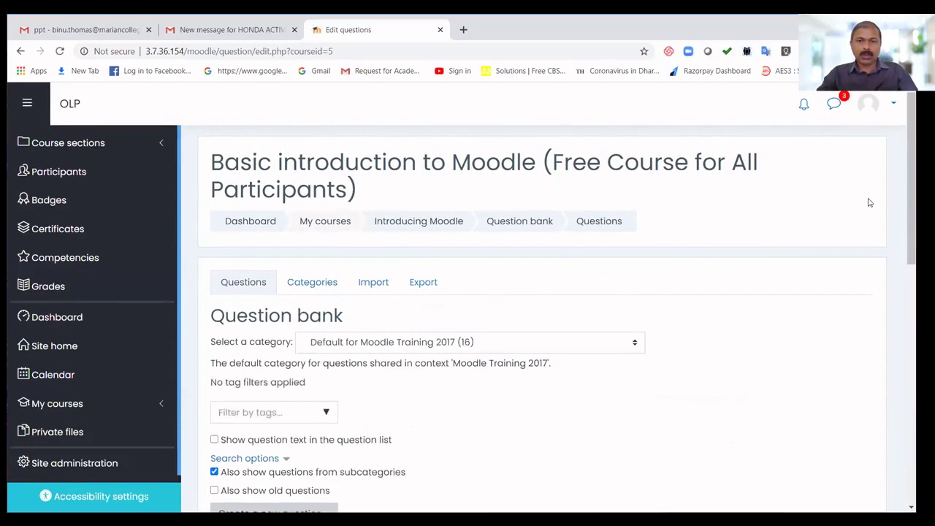
{"action": "scroll", "coordinate": [472, 270], "scroll_direction": "down", "scroll_amount": 2}
{"action": "scroll", "coordinate": [472, 292], "scroll_direction": "down", "scroll_amount": 2}
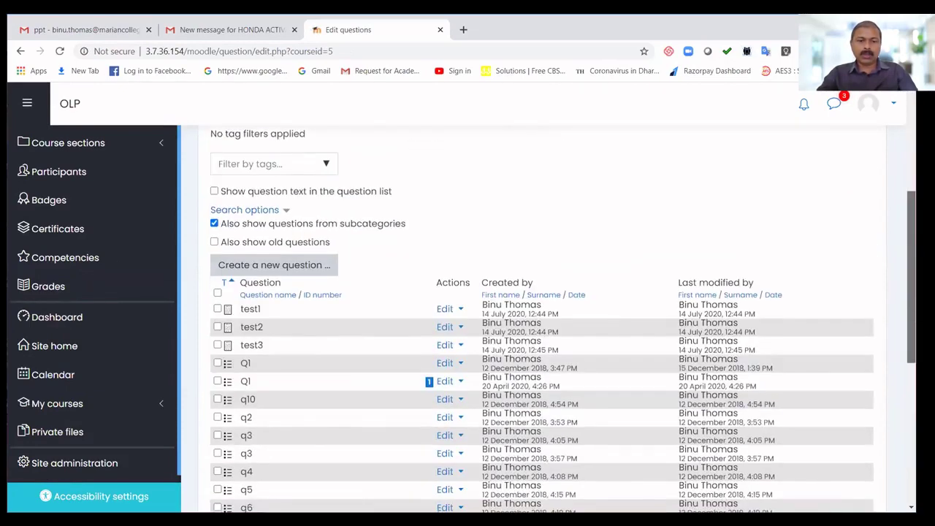
{"action": "scroll", "coordinate": [472, 292], "scroll_direction": "up", "scroll_amount": 5}
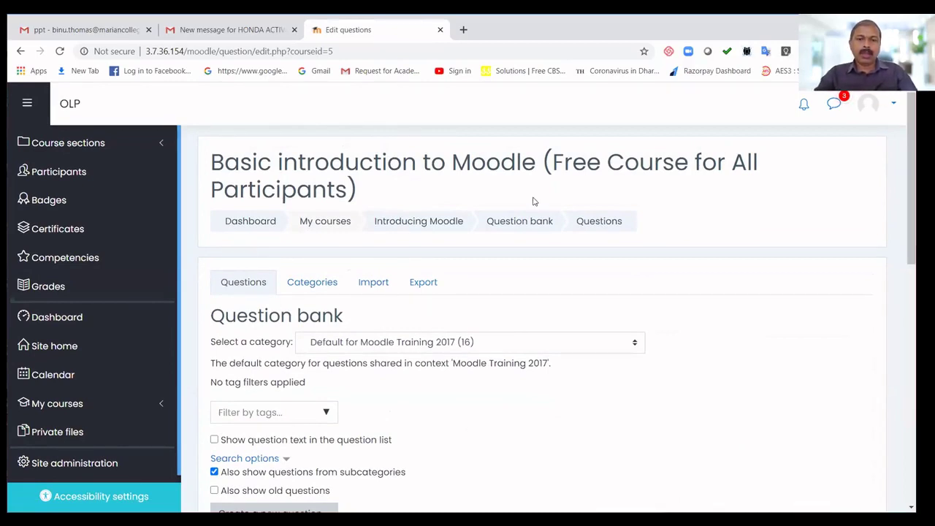
{"action": "scroll", "coordinate": [541, 322], "scroll_direction": "down", "scroll_amount": 5}
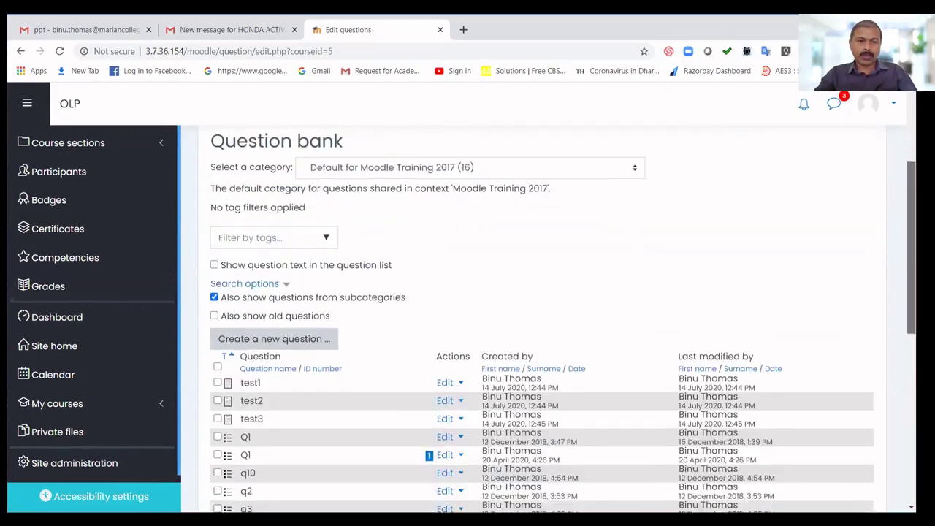
{"action": "scroll", "coordinate": [541, 321], "scroll_direction": "down", "scroll_amount": 2}
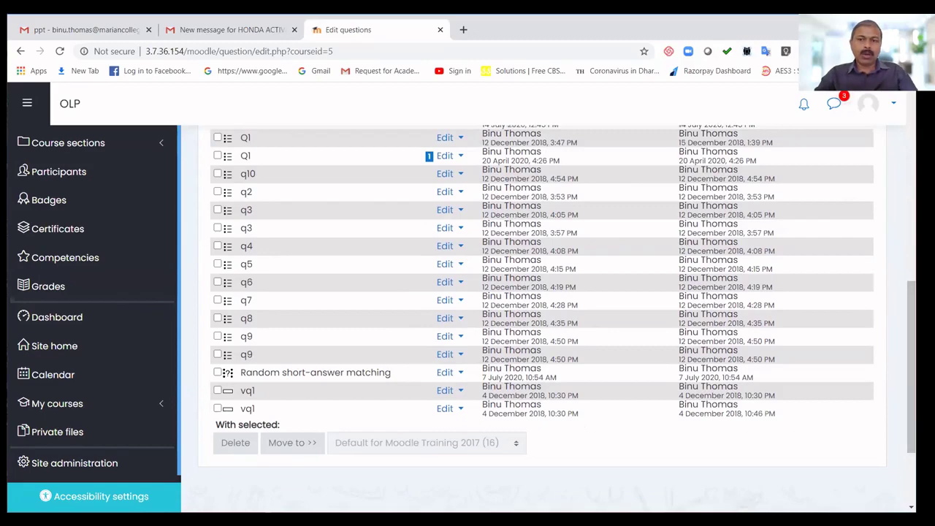
{"action": "right_click", "coordinate": [892, 257]}
{"action": "left_click", "coordinate": [909, 294]}
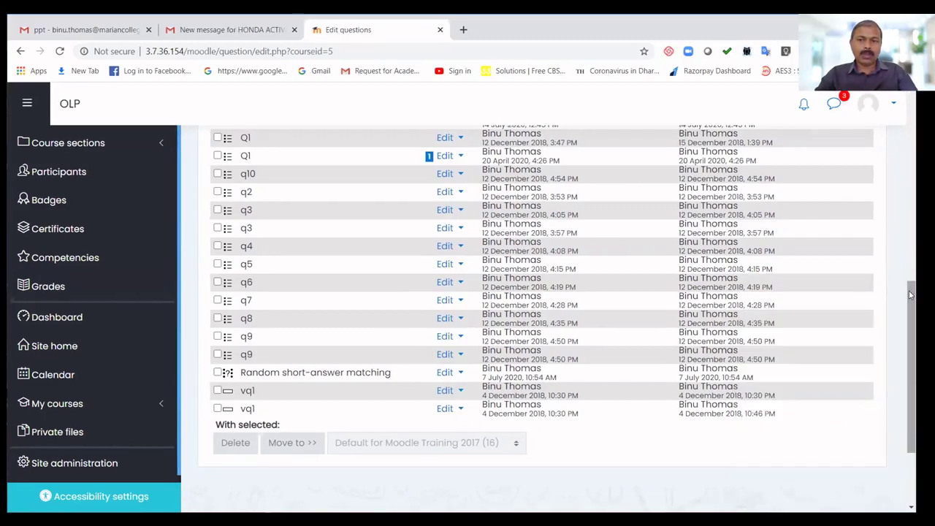
{"action": "left_click_drag", "start_coordinate": [910, 295], "coordinate": [902, 226]}
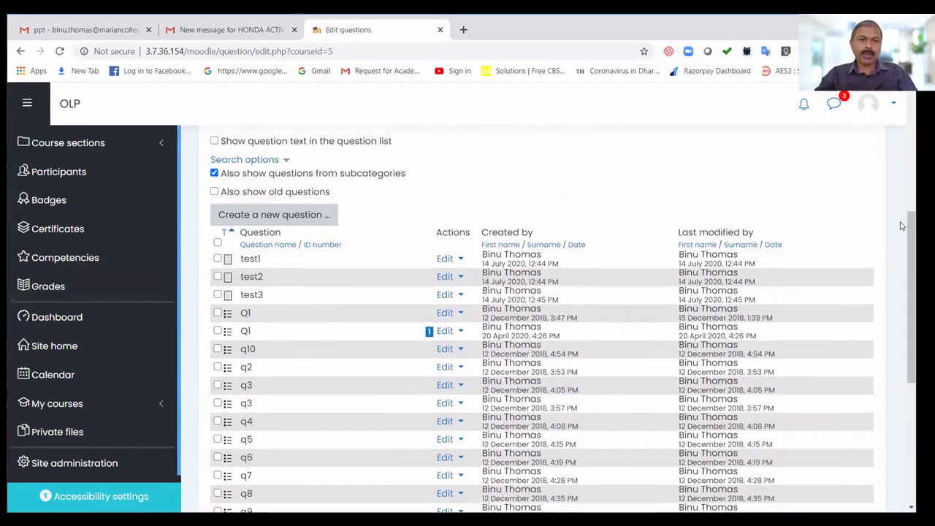
- Create a new question of the Essay type in the question bank
{"action": "left_click", "coordinate": [264, 214]}
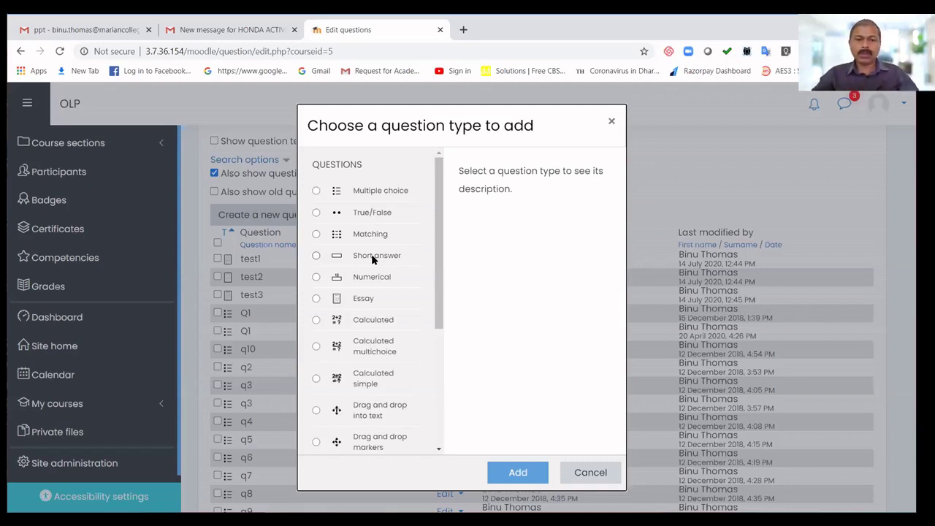
{"action": "left_click", "coordinate": [315, 300]}
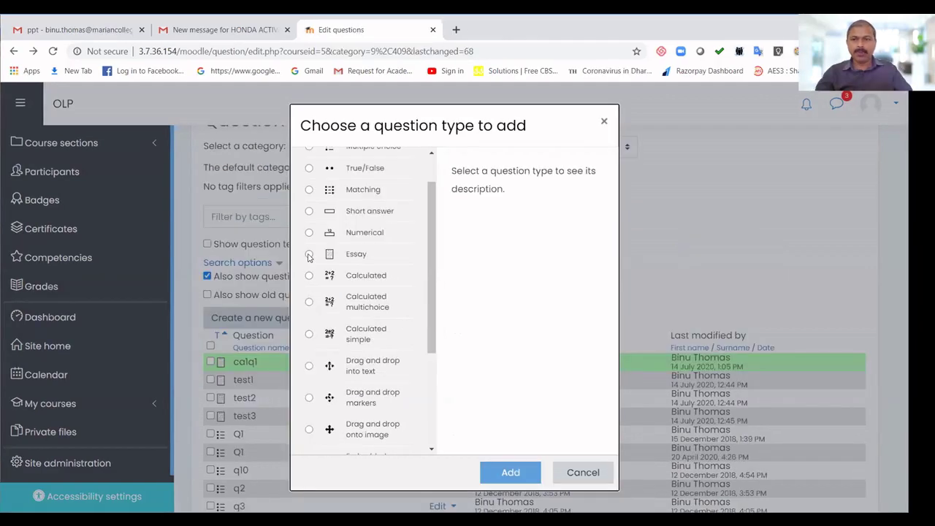
{"action": "left_click", "coordinate": [309, 255]}
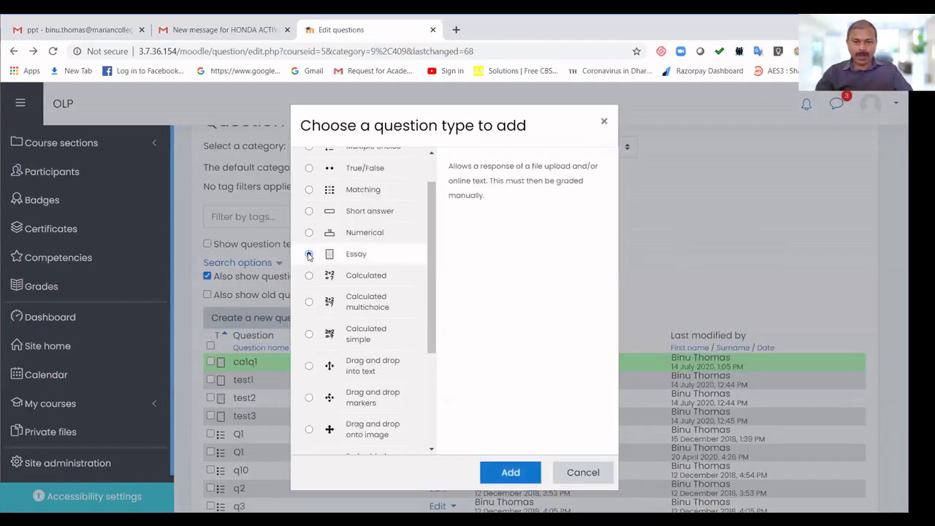
{"action": "left_click", "coordinate": [496, 475]}
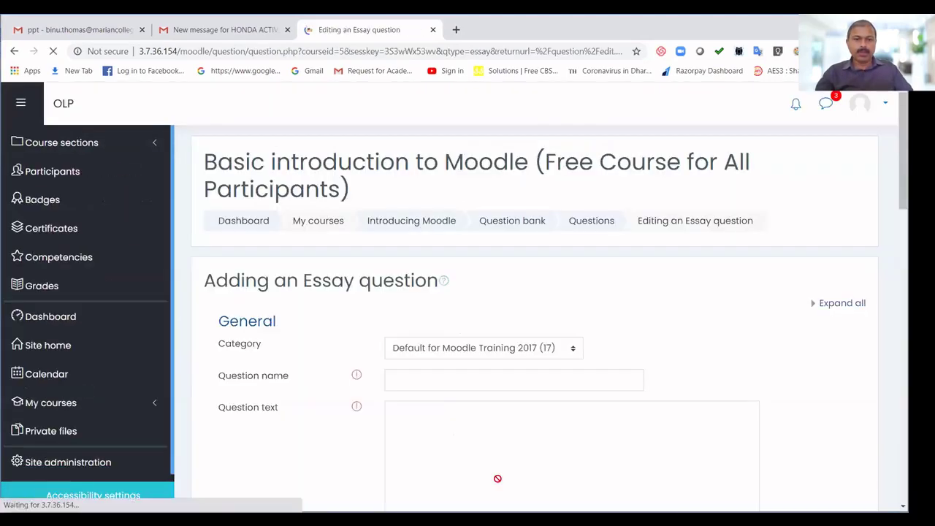
- Assign the essay question to the category Questions for CA1 and name it "Q1CA1"
{"action": "left_click", "coordinate": [448, 348]}
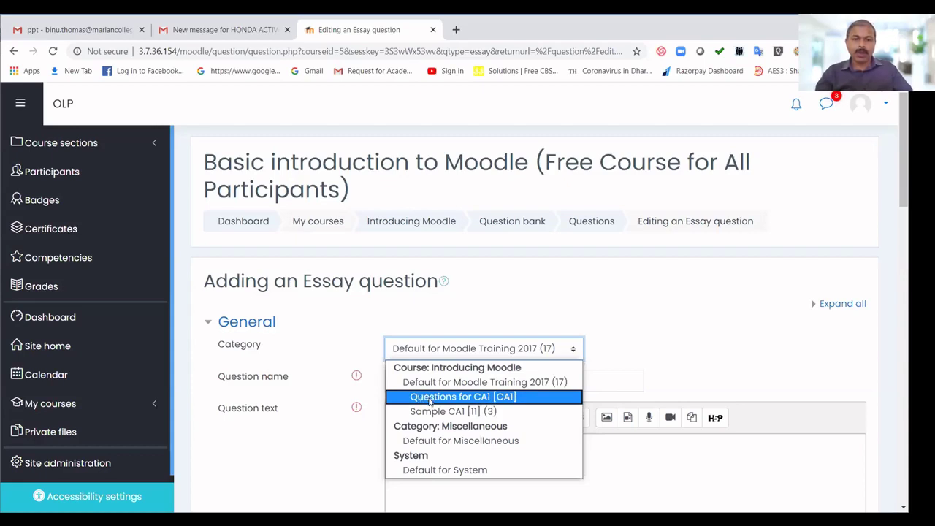
{"action": "left_click", "coordinate": [430, 401]}
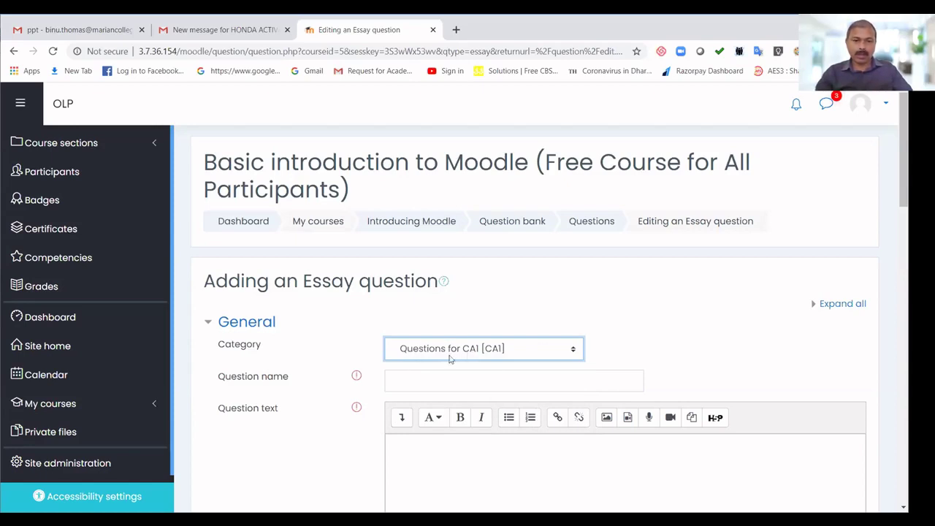
{"action": "left_click", "coordinate": [430, 380]}
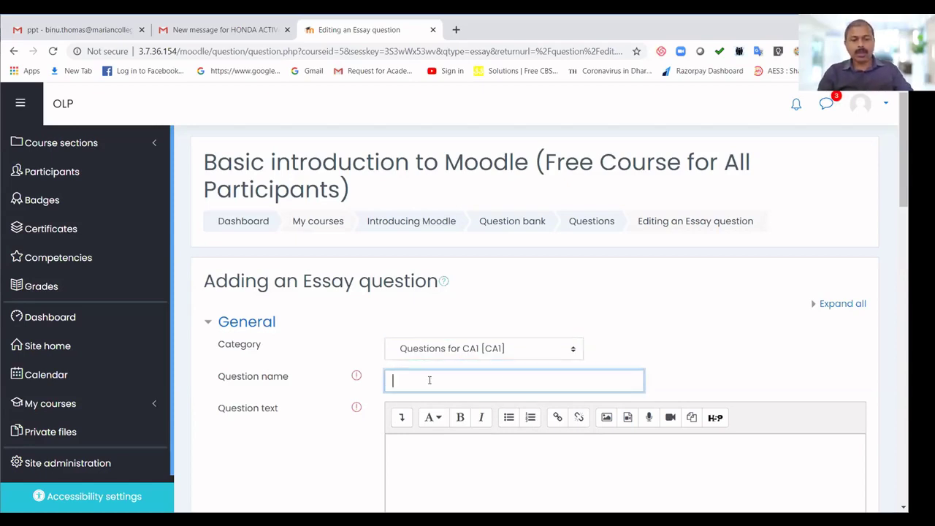
{"action": "type", "text": "Q"}
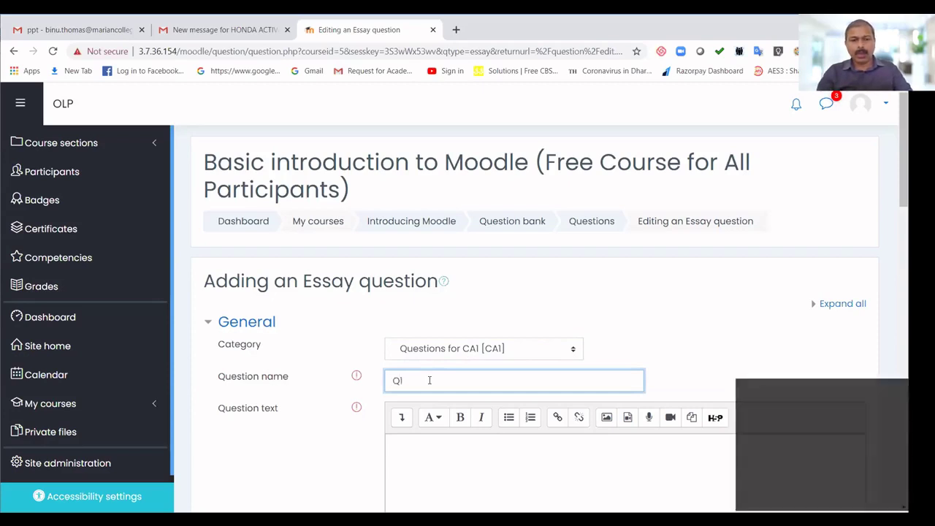
{"action": "type", "text": "1"}
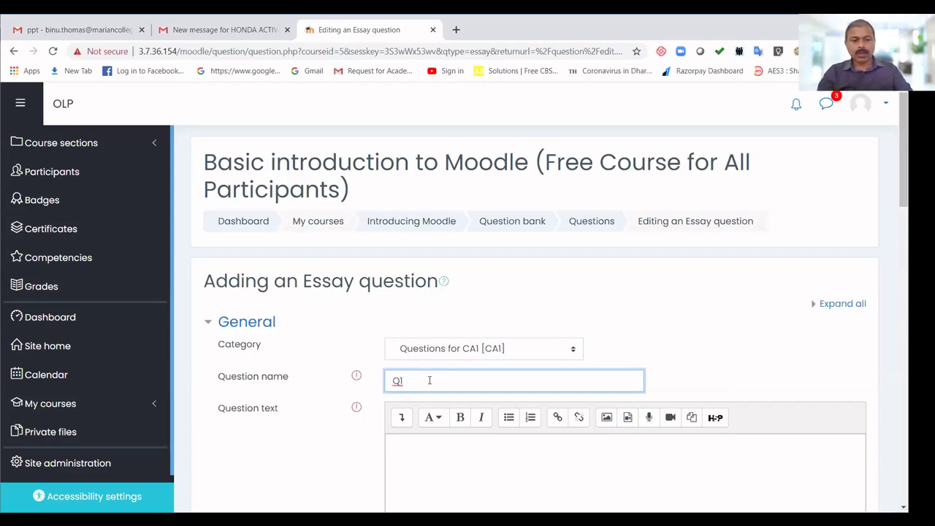
{"action": "type", "text": "CA1"}
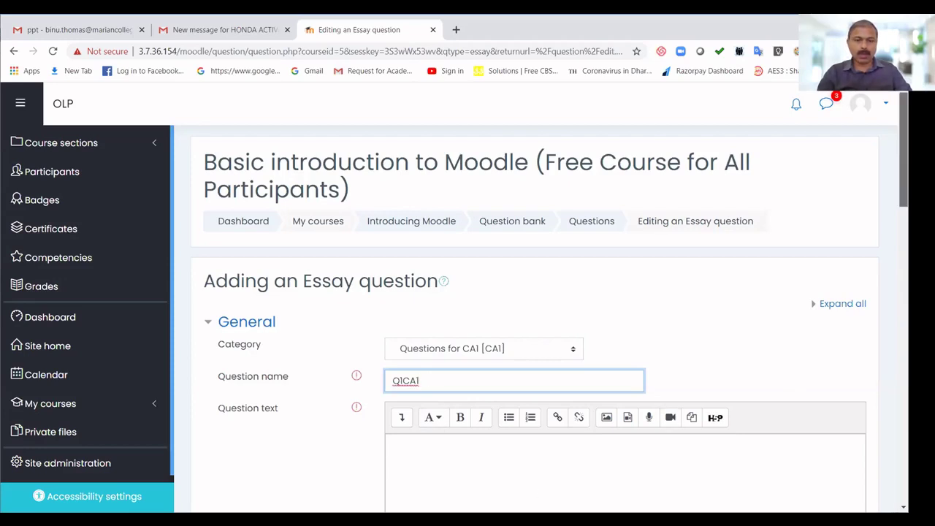
{"action": "scroll", "coordinate": [588, 320], "scroll_direction": "down", "scroll_amount": 2}
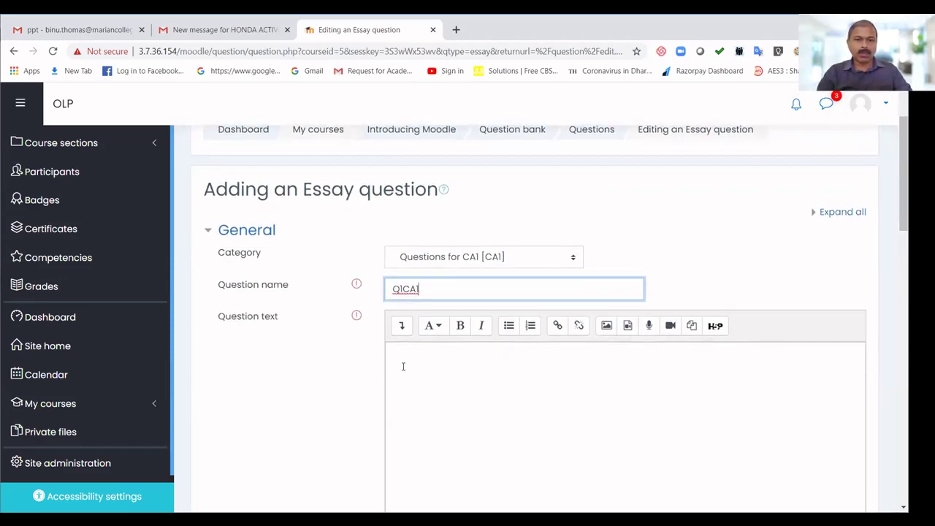
{"action": "left_click", "coordinate": [402, 366]}
{"action": "left_click", "coordinate": [427, 286]}
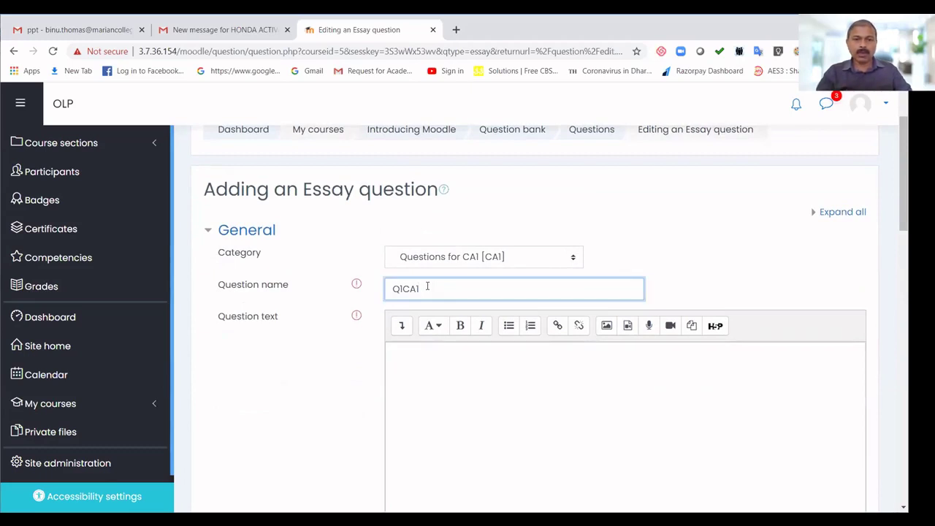
- Enter "Whare is marian" as the question text of the essay question Q1CA1
{"action": "left_click", "coordinate": [404, 362]}
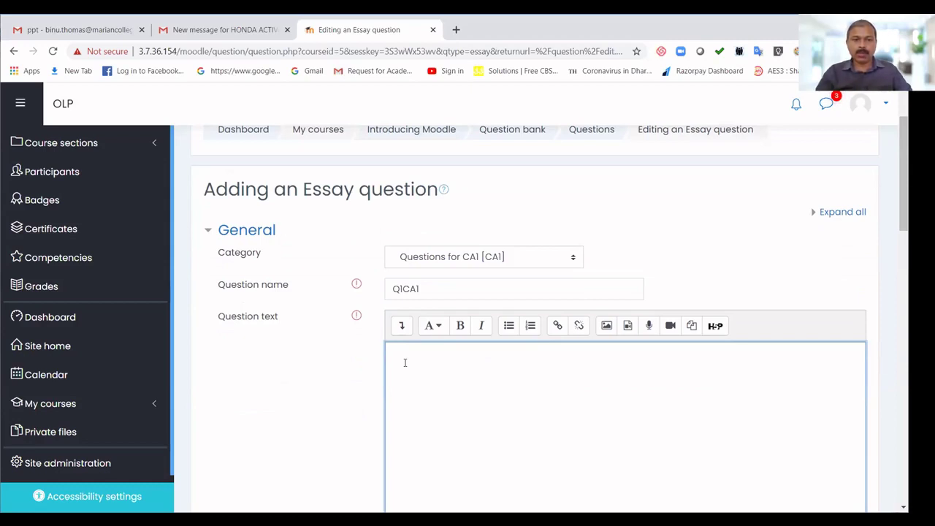
{"action": "type", "text": "Whare "}
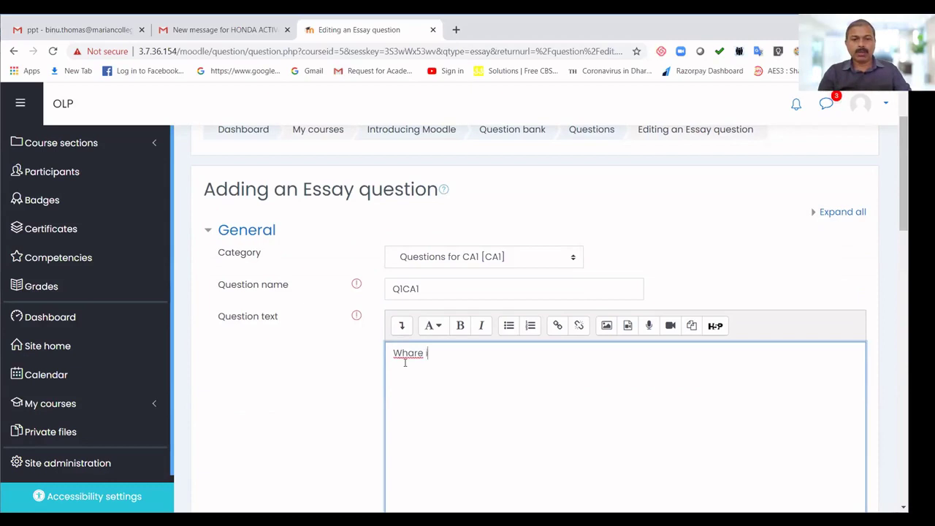
{"action": "type", "text": "is marian"}
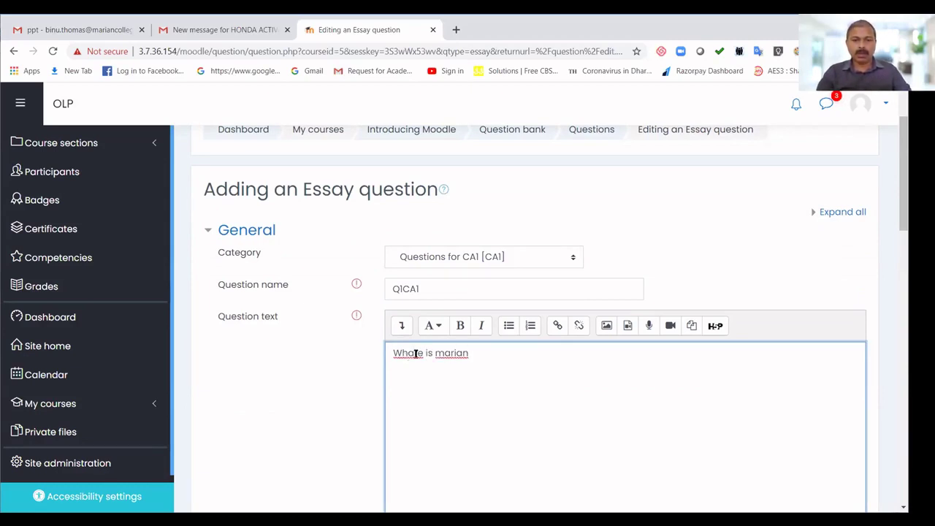
{"action": "right_click", "coordinate": [416, 353]}
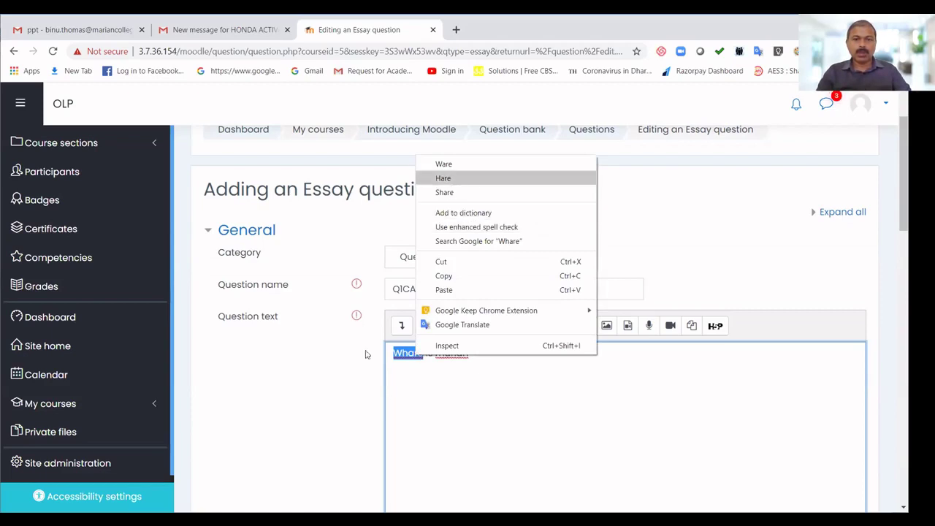
{"action": "key", "text": "Escape"}
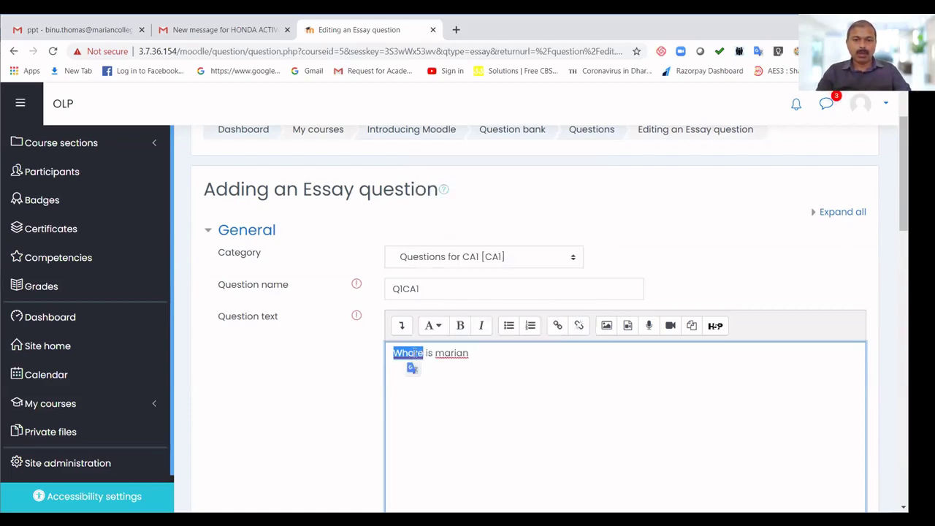
{"action": "left_click", "coordinate": [419, 353]}
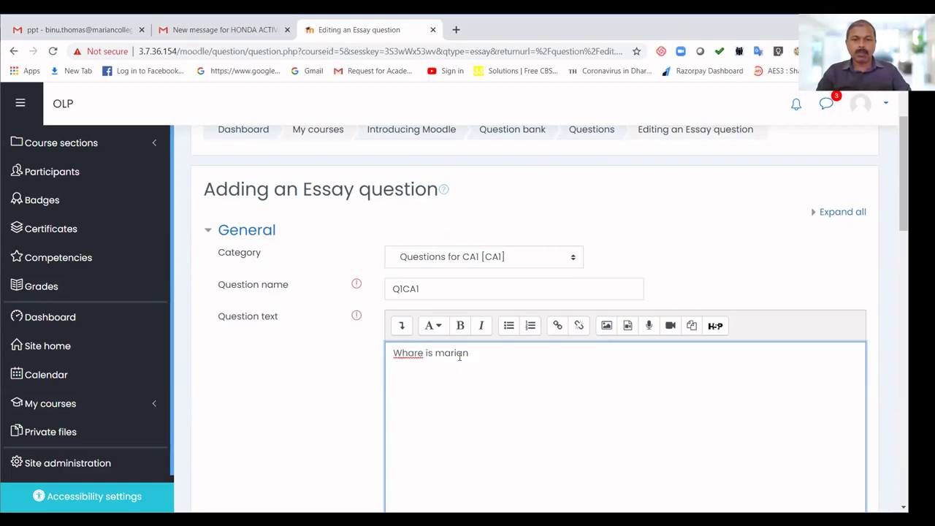
{"action": "right_click", "coordinate": [408, 354]}
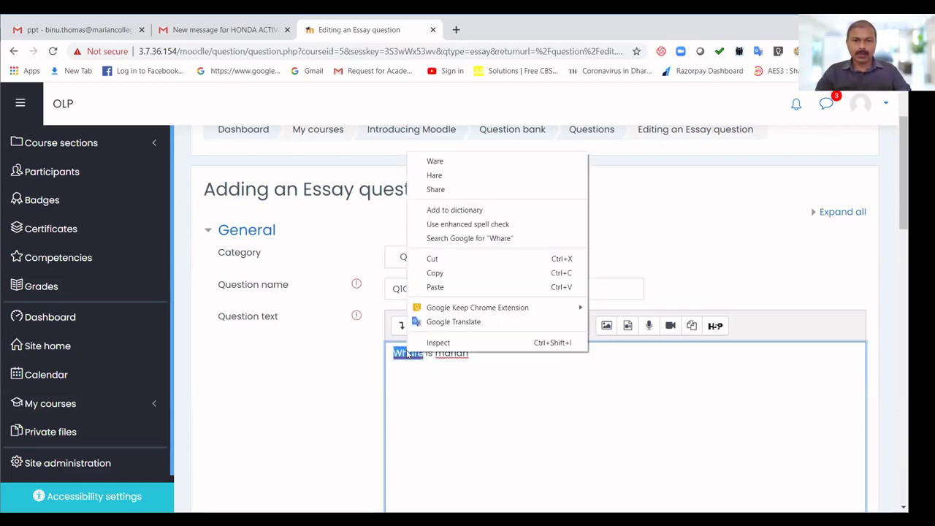
{"action": "left_click", "coordinate": [406, 398]}
{"action": "left_click", "coordinate": [667, 420]}
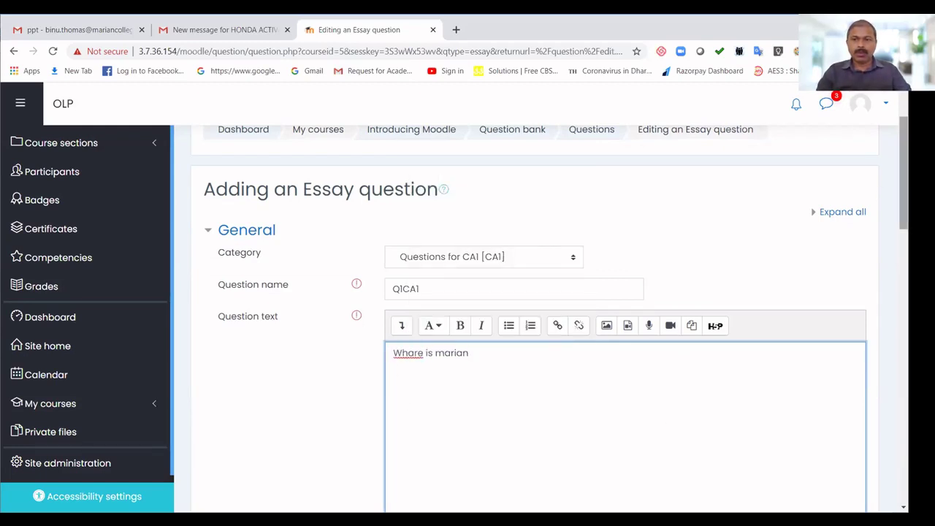
- Review the essay question's default mark, general feedback and response options
{"action": "scroll", "coordinate": [904, 197], "scroll_direction": "down", "scroll_amount": 3}
{"action": "scroll", "coordinate": [555, 321], "scroll_direction": "down", "scroll_amount": 6}
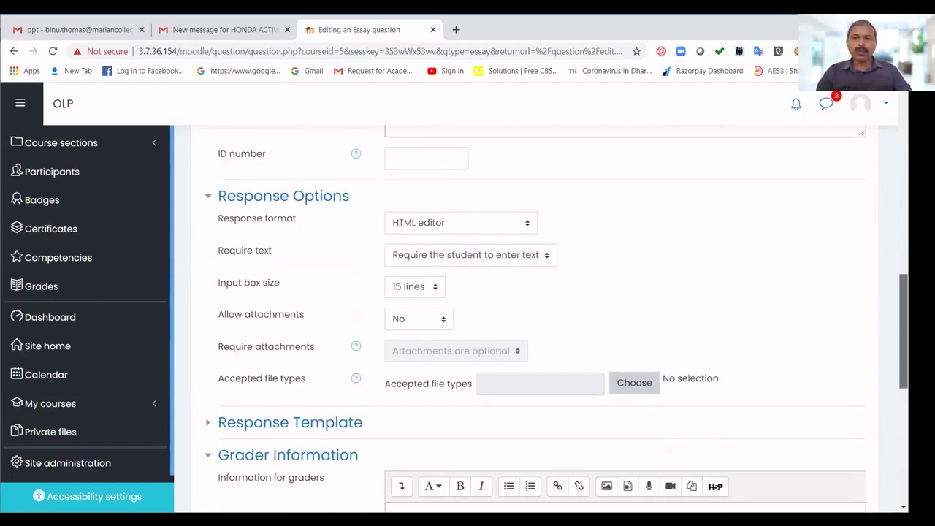
{"action": "scroll", "coordinate": [903, 329], "scroll_direction": "up", "scroll_amount": 1}
{"action": "scroll", "coordinate": [436, 215], "scroll_direction": "up", "scroll_amount": 2}
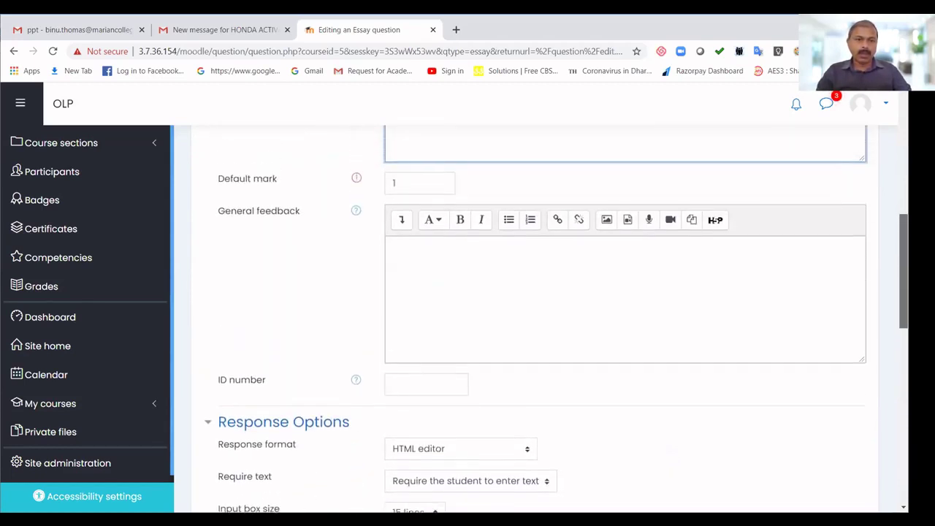
{"action": "left_click", "coordinate": [407, 191]}
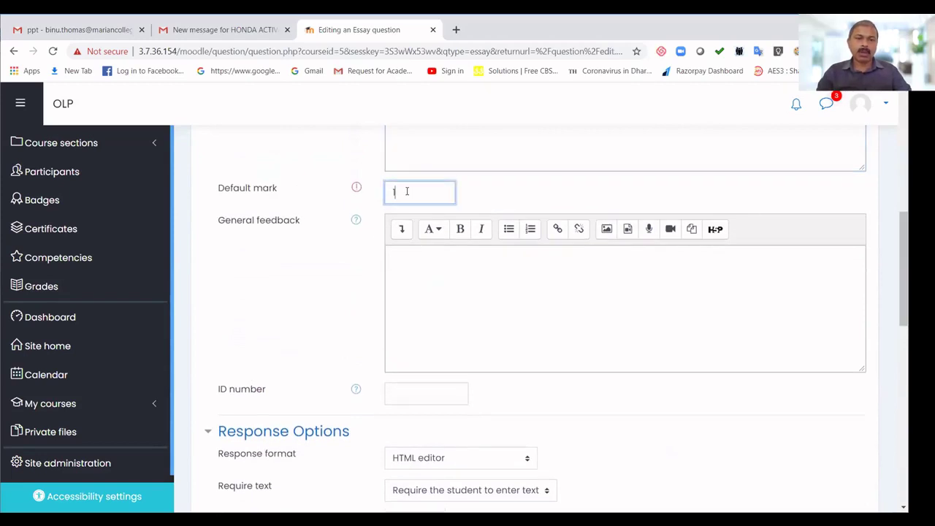
{"action": "left_click_drag", "start_coordinate": [394, 191], "coordinate": [388, 192]}
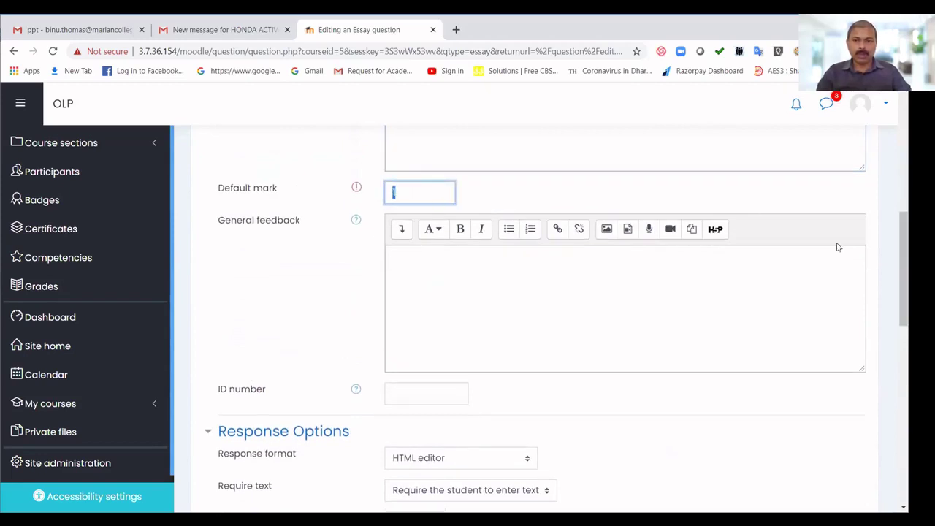
- Allow 1 attachment in the response options and save the essay question
{"action": "scroll", "coordinate": [903, 270], "scroll_direction": "down", "scroll_amount": 4}
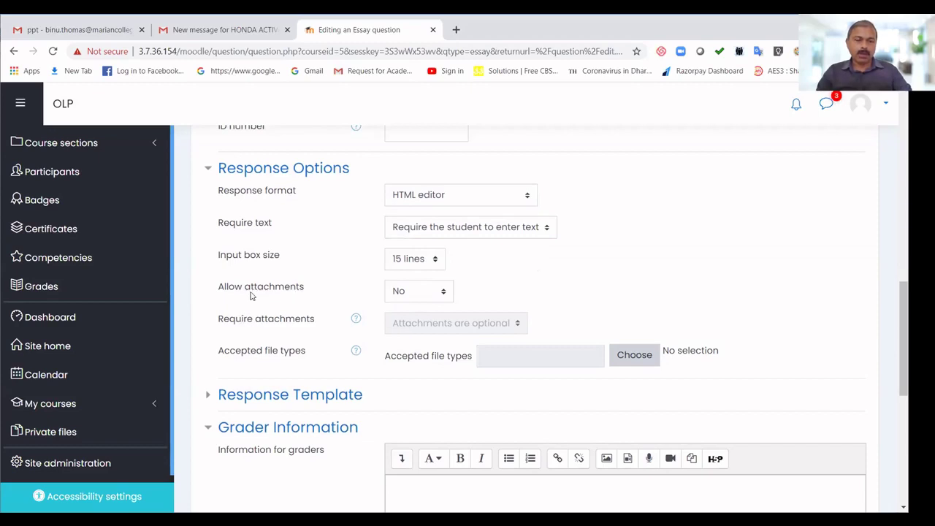
{"action": "left_click", "coordinate": [421, 297]}
{"action": "left_click", "coordinate": [403, 323]}
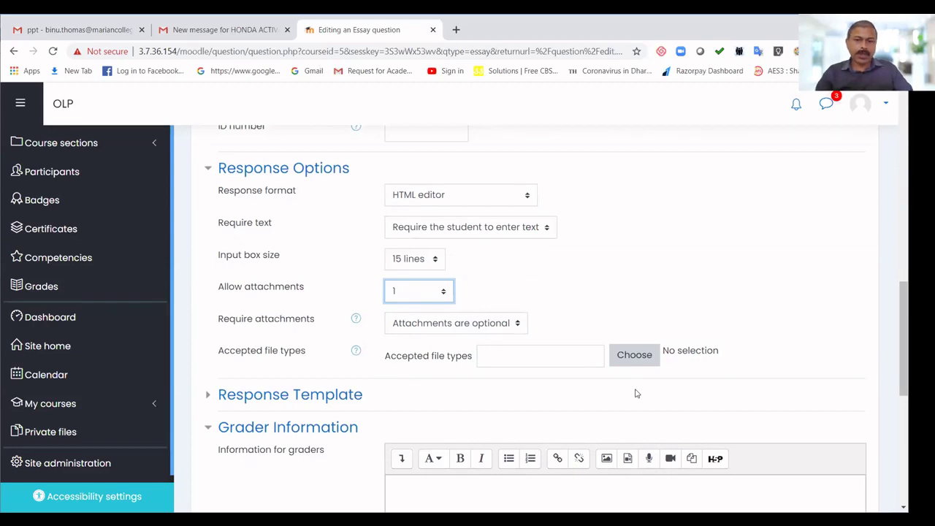
{"action": "scroll", "coordinate": [447, 314], "scroll_direction": "down", "scroll_amount": 5}
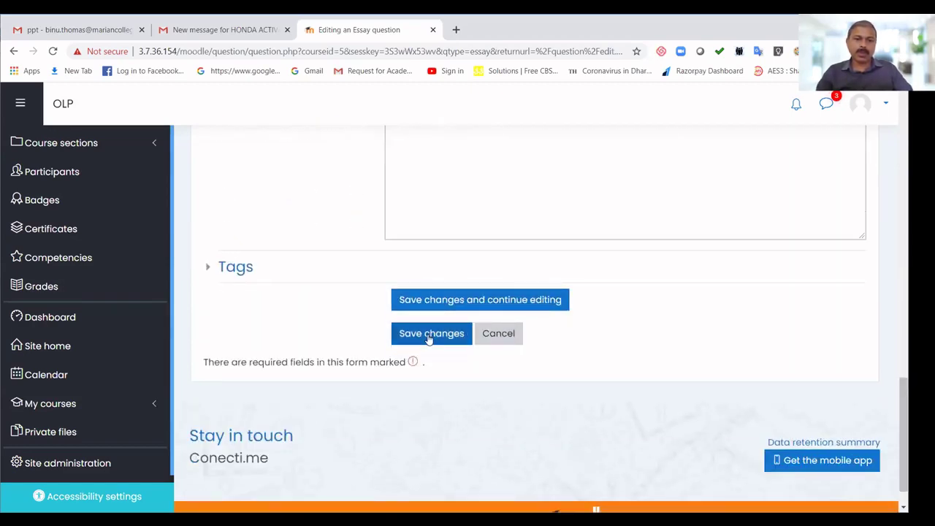
{"action": "left_click", "coordinate": [428, 333]}
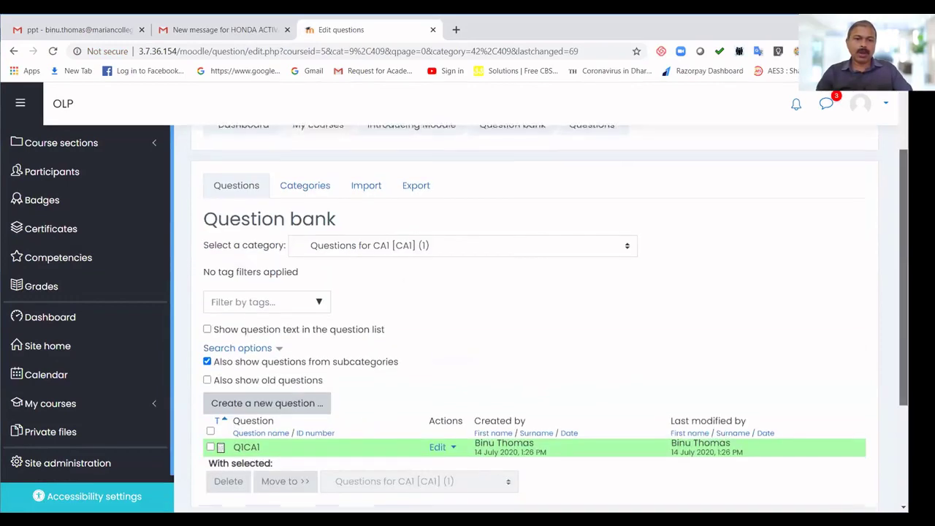
- Create a second question of the Essay type in the Questions for CA1 category and name it "ca1q2"
{"action": "scroll", "coordinate": [904, 256], "scroll_direction": "down", "scroll_amount": 2}
{"action": "left_click", "coordinate": [250, 403]}
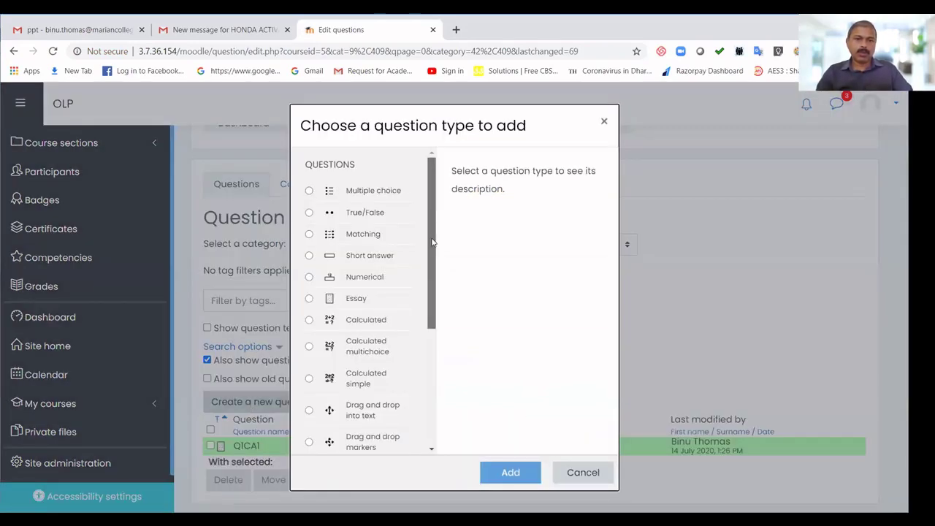
{"action": "mouse_move", "coordinate": [432, 241]}
{"action": "left_mouse_down"}
{"action": "mouse_move", "coordinate": [432, 271]}
{"action": "mouse_move", "coordinate": [428, 244]}
{"action": "left_mouse_up"}
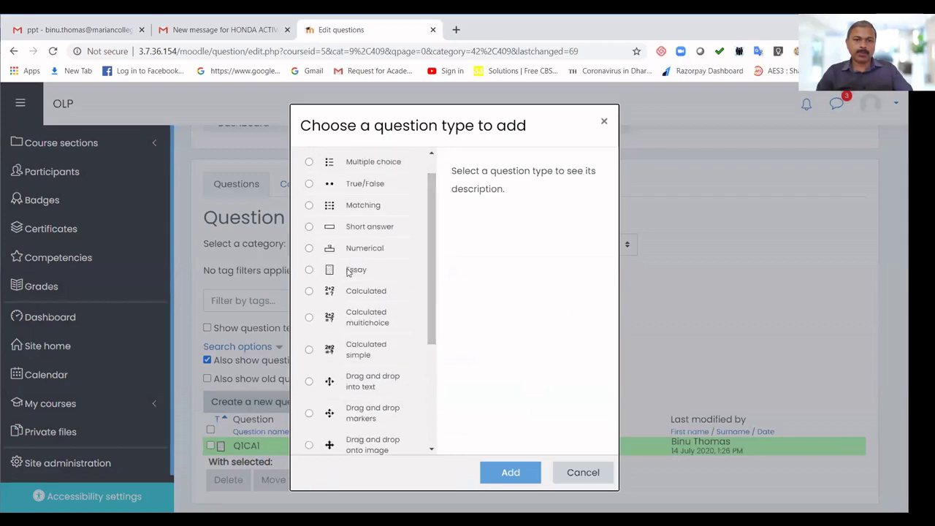
{"action": "left_click", "coordinate": [357, 269]}
{"action": "left_click", "coordinate": [502, 472]}
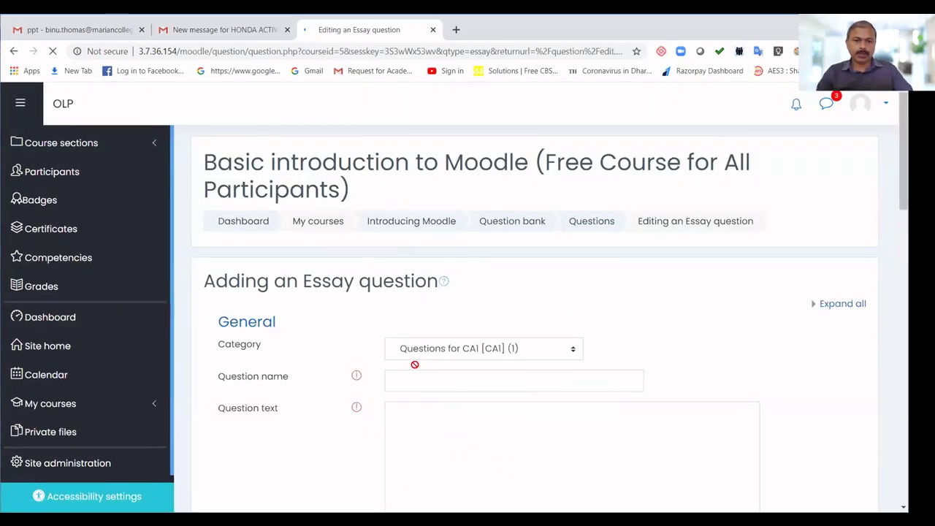
{"action": "left_click", "coordinate": [409, 376]}
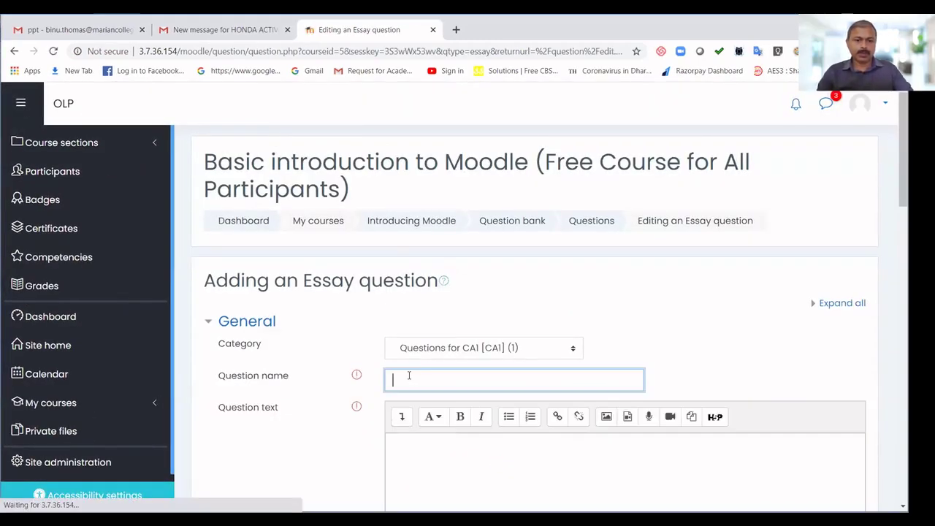
{"action": "type", "text": "ca1"}
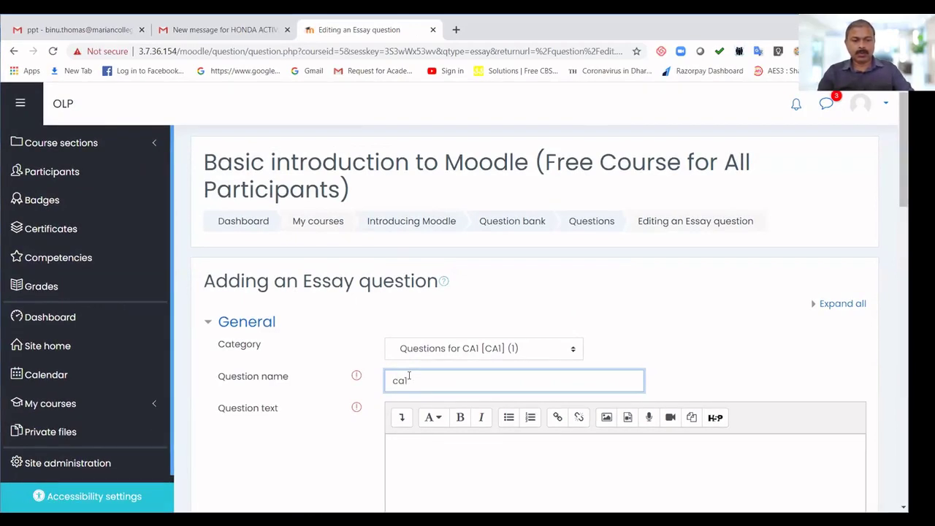
{"action": "type", "text": "q2"}
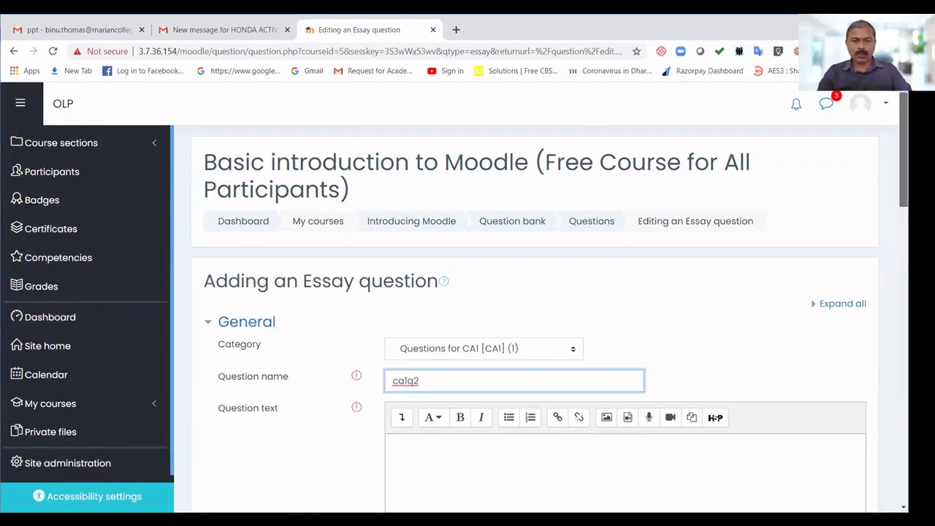
- Enter "What is" as the question text of ca1q2 and save the question
{"action": "scroll", "coordinate": [816, 258], "scroll_direction": "down", "scroll_amount": 2}
{"action": "left_click", "coordinate": [526, 366]}
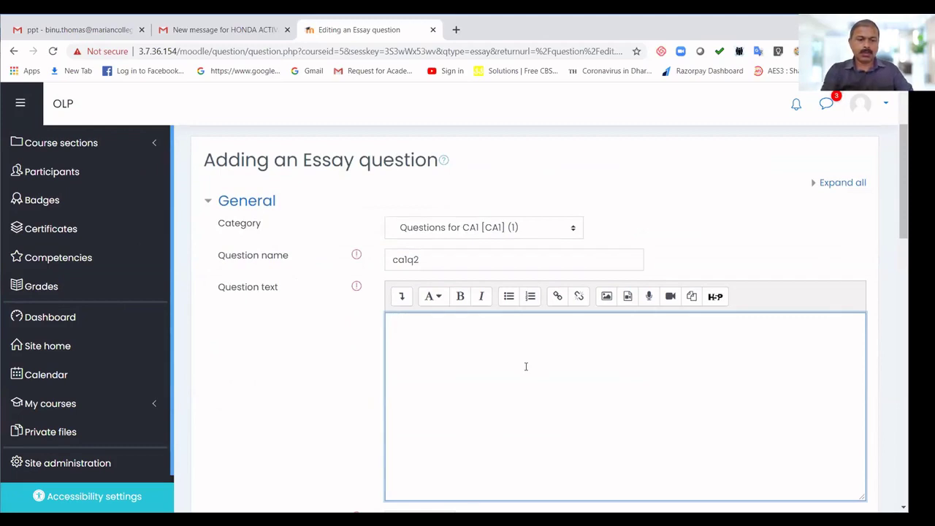
{"action": "type", "text": "What is"}
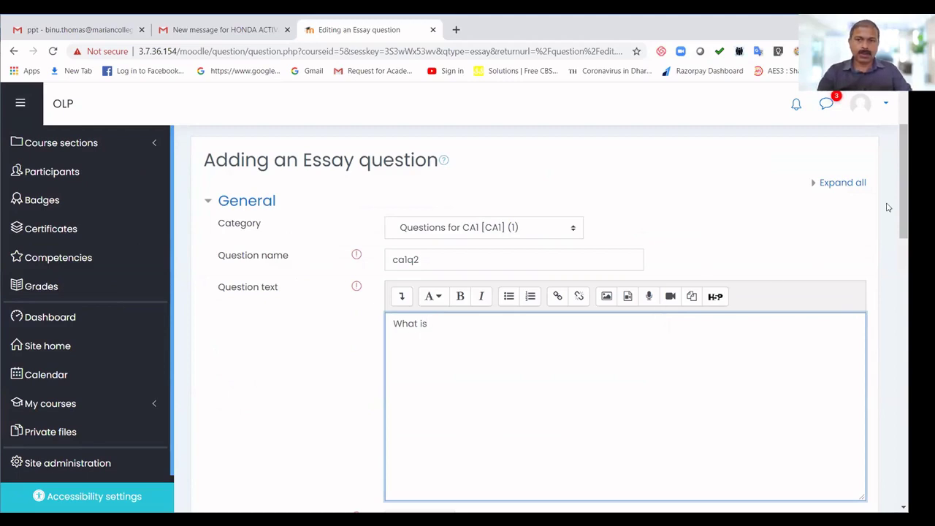
{"action": "left_click_drag", "start_coordinate": [904, 212], "coordinate": [904, 438]}
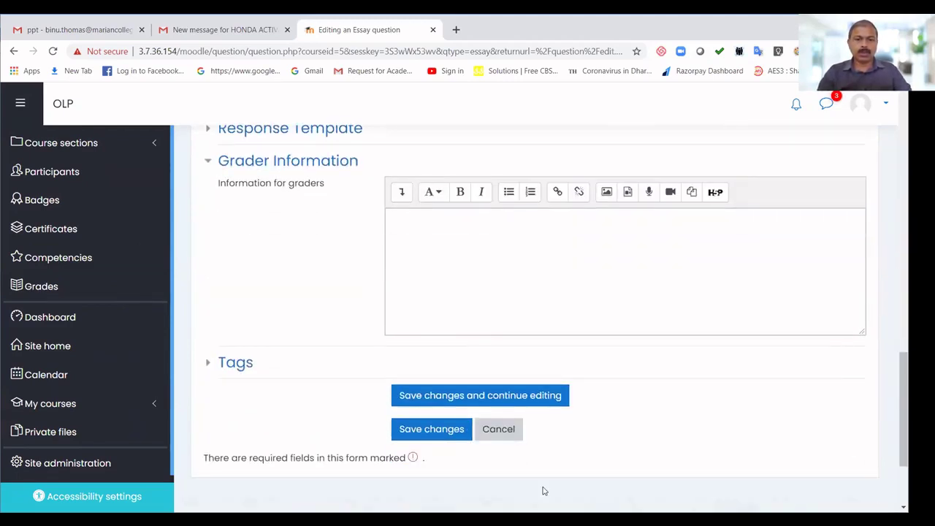
{"action": "left_click", "coordinate": [436, 437]}
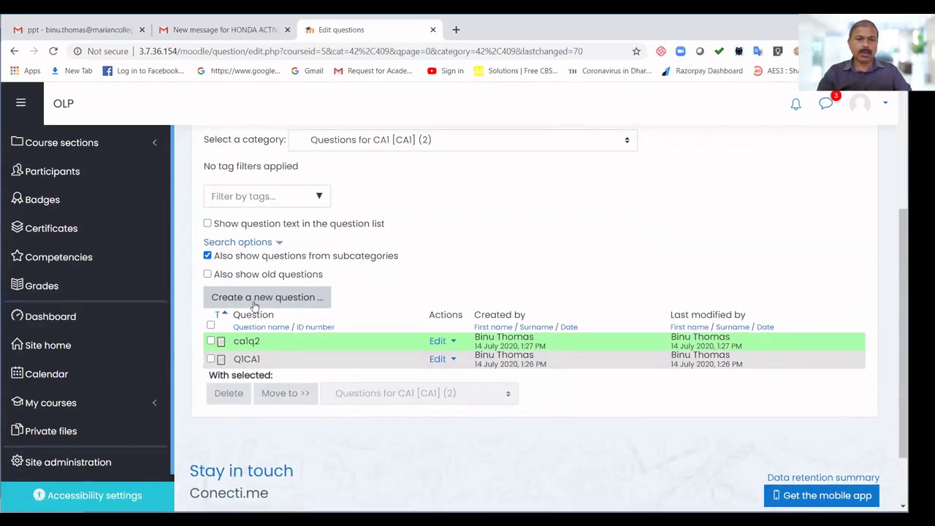
- Create a third question of the Essay type in the Questions for CA1 category and name it "ca3q3"
{"action": "left_click", "coordinate": [255, 298]}
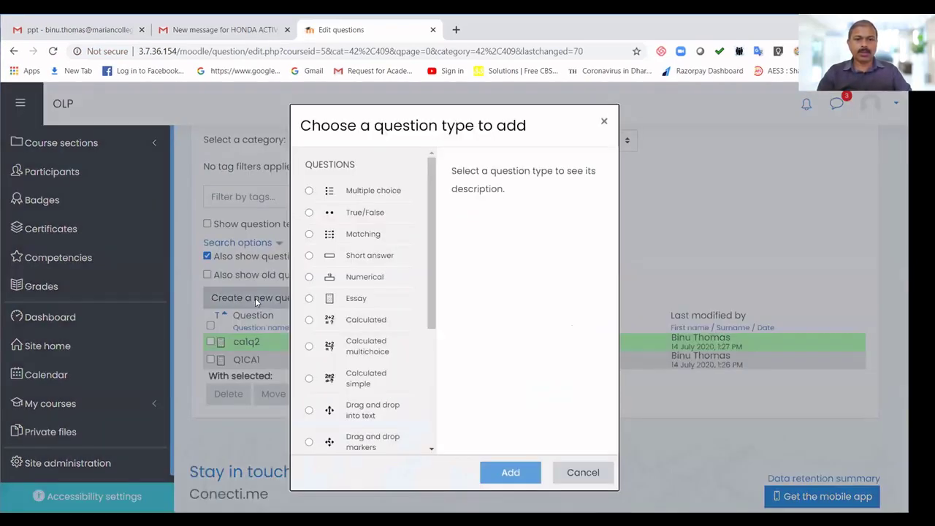
{"action": "left_click", "coordinate": [339, 299]}
{"action": "left_click", "coordinate": [491, 472]}
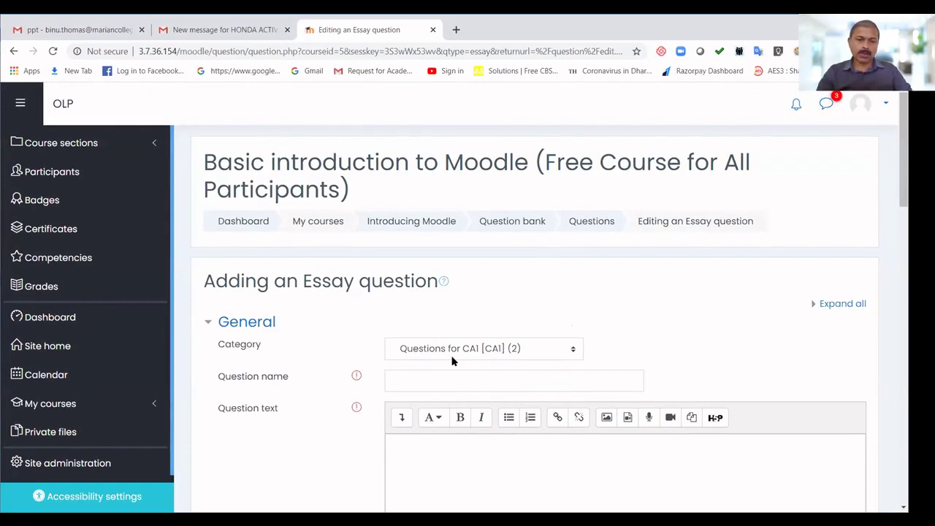
{"action": "left_click", "coordinate": [416, 379]}
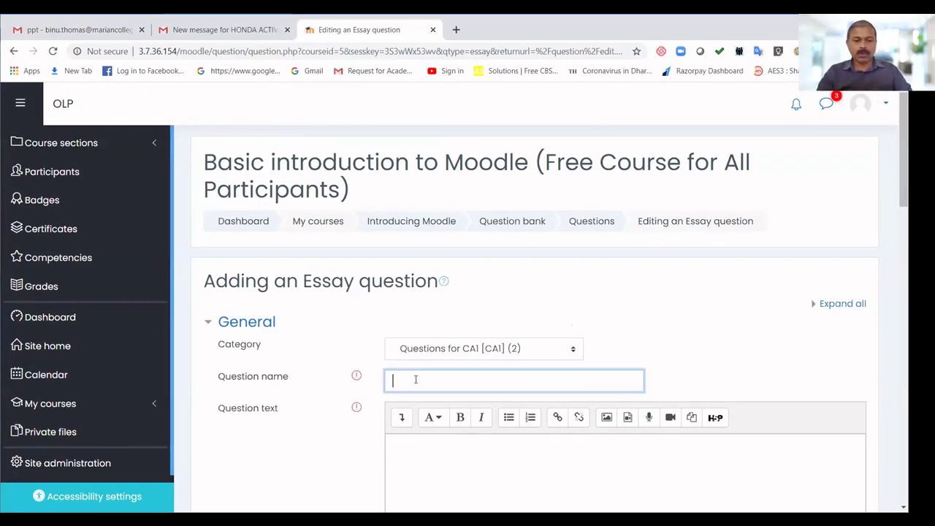
{"action": "type", "text": "ca3q"}
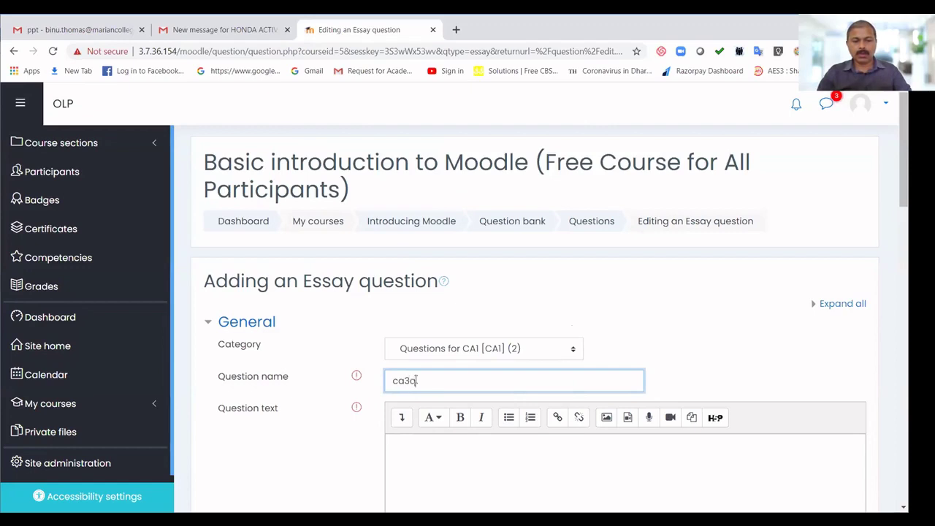
{"action": "type", "text": "3"}
- Enter "Few more questions" as the question text of ca3q3 and save the question
{"action": "left_click", "coordinate": [467, 467]}
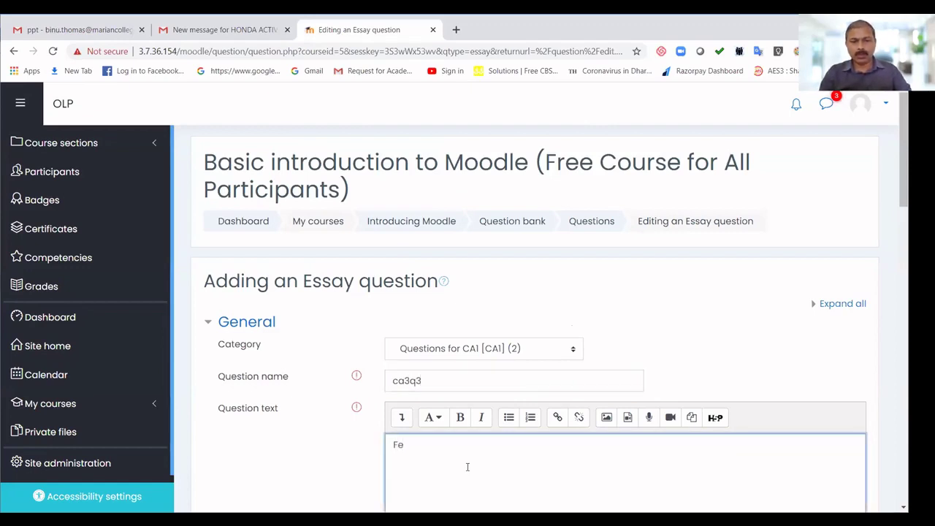
{"action": "type", "text": "Few more "}
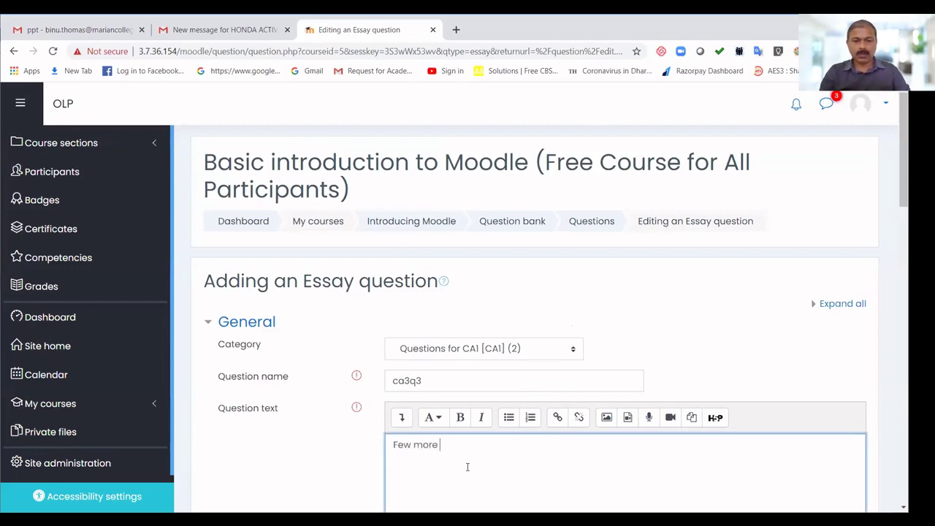
{"action": "type", "text": "questions"}
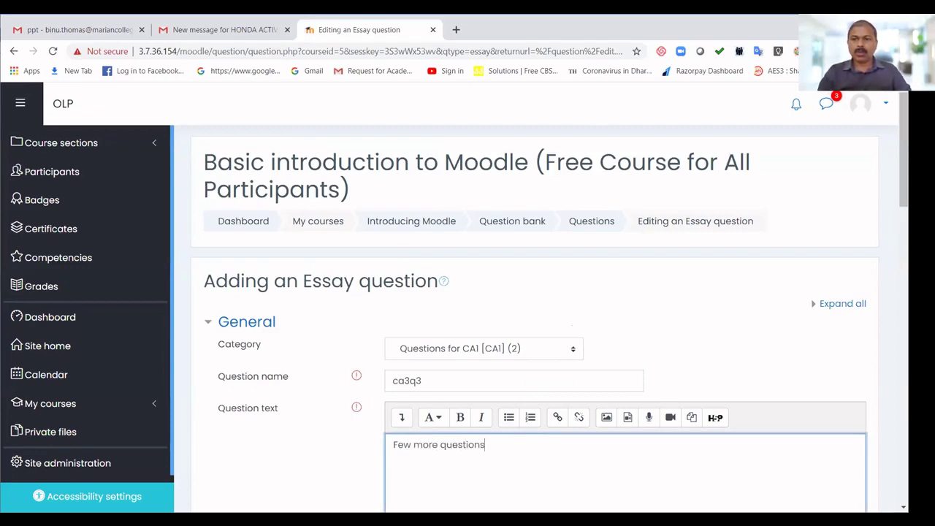
{"action": "scroll", "coordinate": [535, 322], "scroll_direction": "down", "scroll_amount": 7}
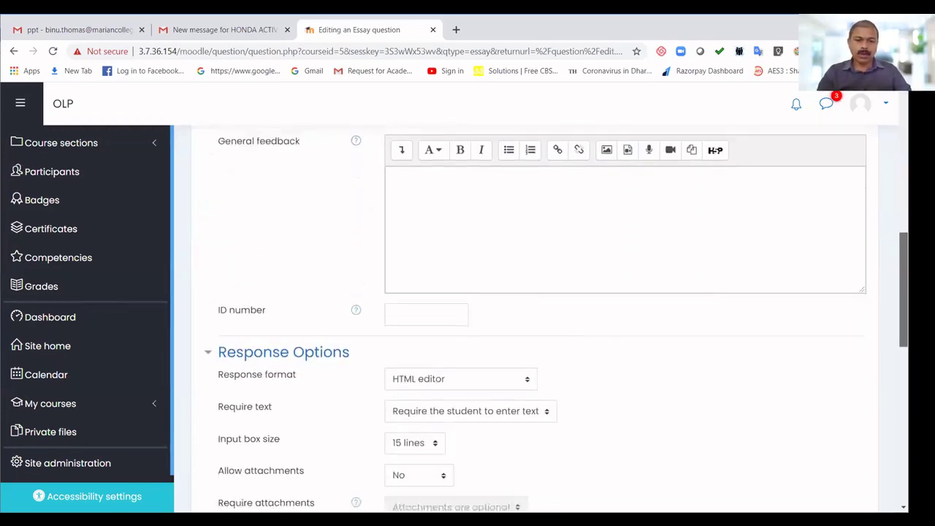
{"action": "scroll", "coordinate": [535, 321], "scroll_direction": "down", "scroll_amount": 5}
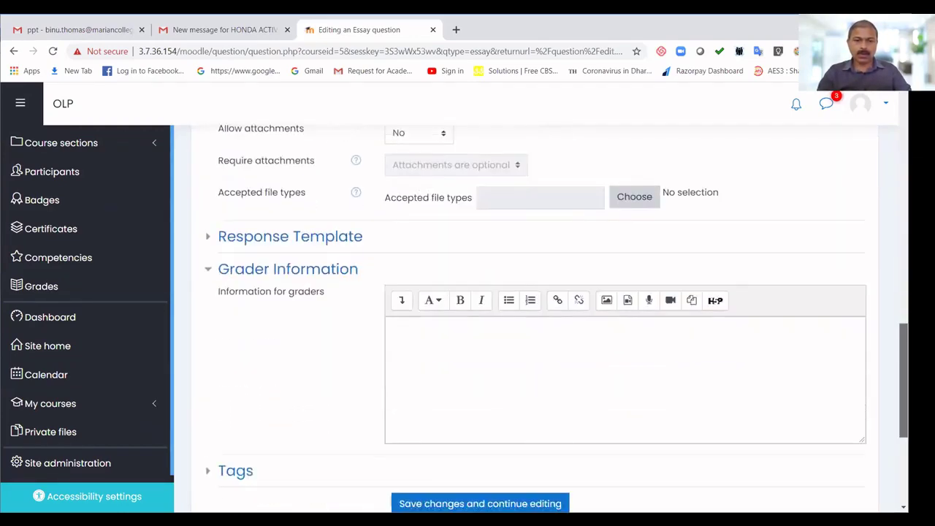
{"action": "scroll", "coordinate": [535, 322], "scroll_direction": "down", "scroll_amount": 4}
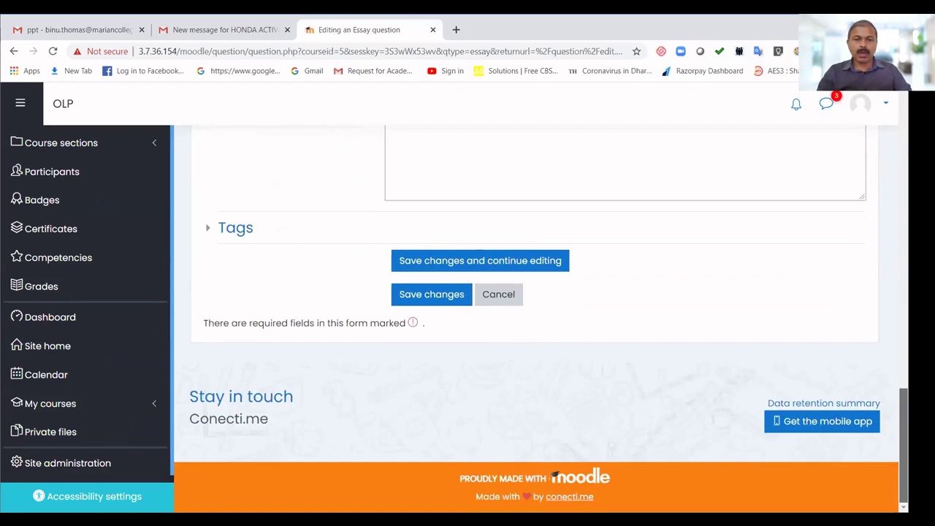
{"action": "scroll", "coordinate": [453, 476], "scroll_direction": "up", "scroll_amount": 2}
{"action": "left_click", "coordinate": [415, 406]}
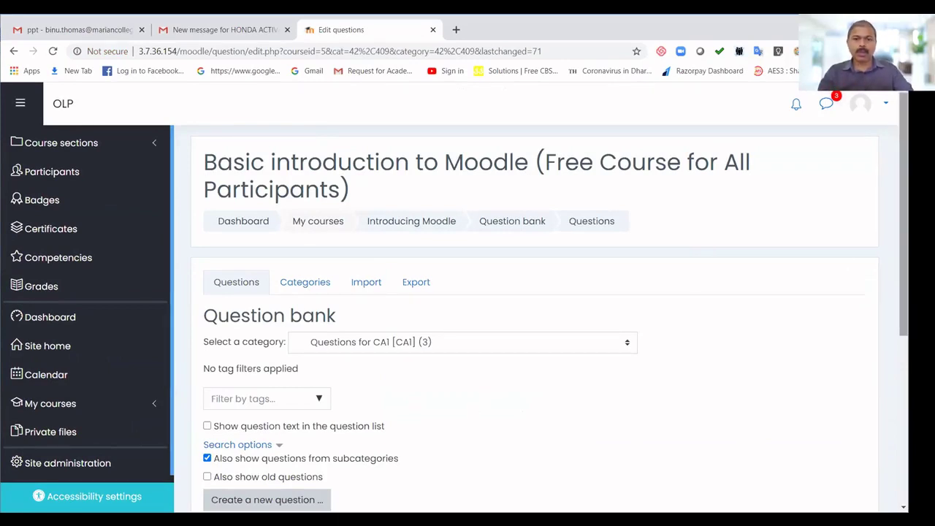
- Return from the question bank to the Introducing Moodle course page and turn editing on
{"action": "scroll", "coordinate": [903, 292], "scroll_direction": "down", "scroll_amount": 2}
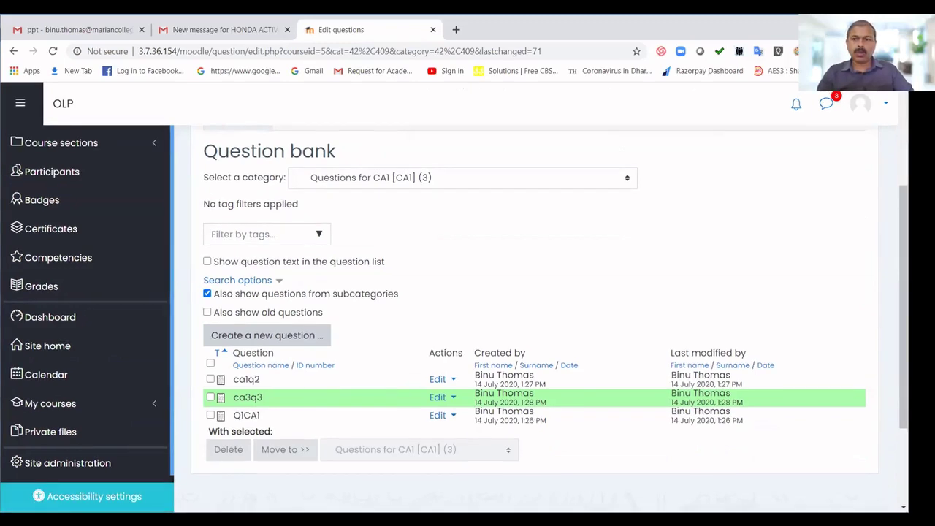
{"action": "scroll", "coordinate": [535, 307], "scroll_direction": "up", "scroll_amount": 3}
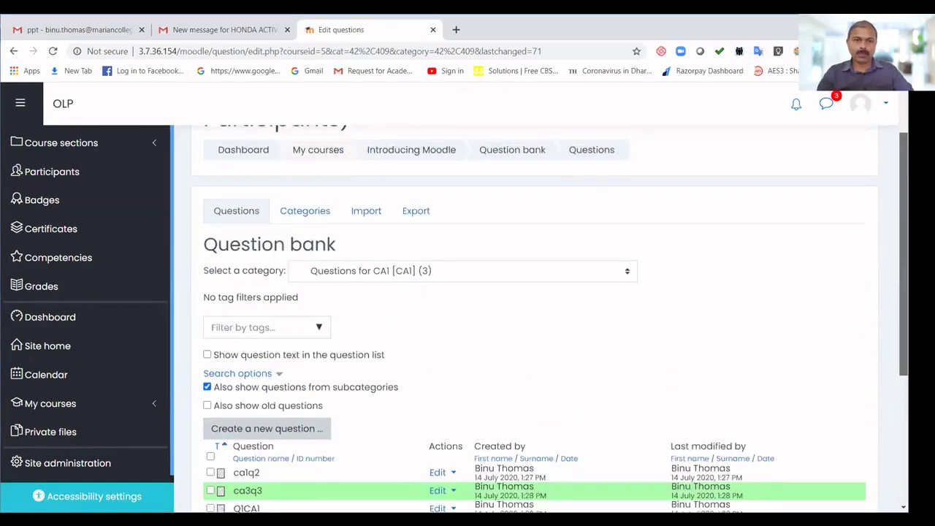
{"action": "scroll", "coordinate": [397, 212], "scroll_direction": "up", "scroll_amount": 1}
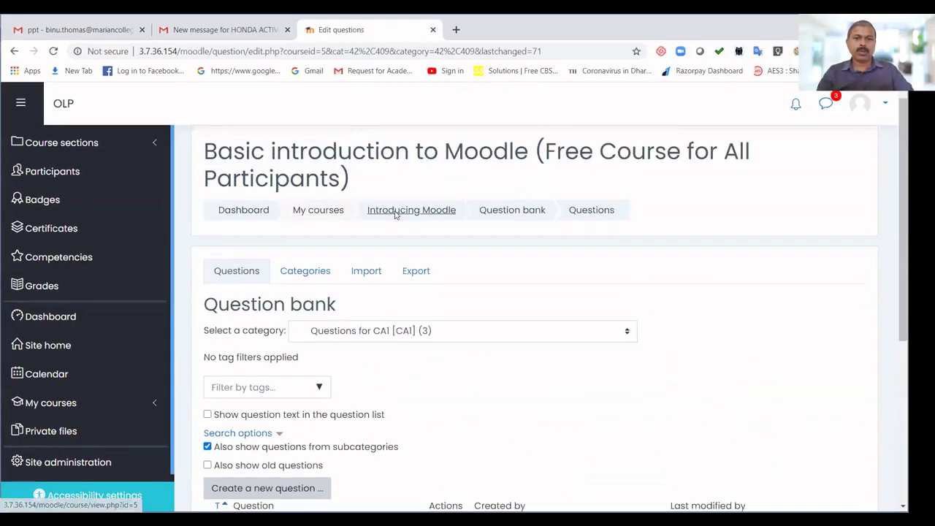
{"action": "left_click", "coordinate": [395, 214]}
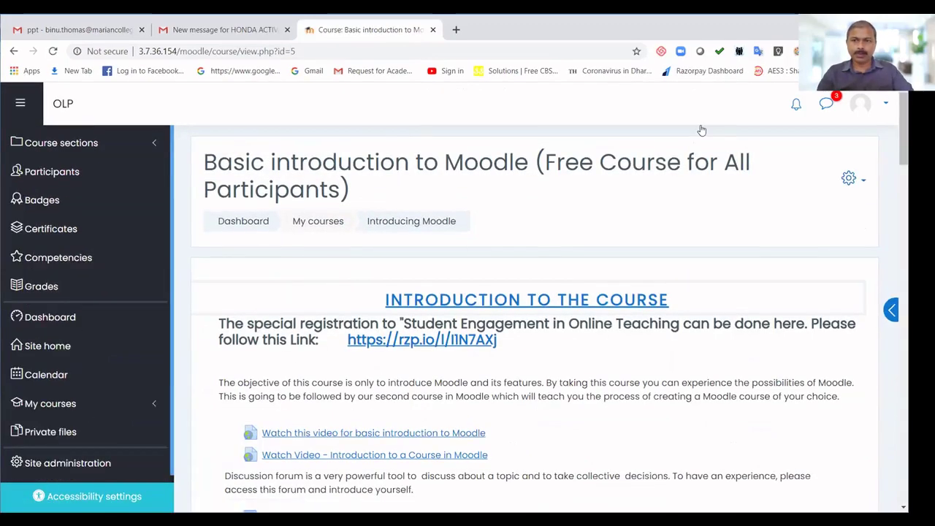
{"action": "scroll", "coordinate": [701, 130], "scroll_direction": "down", "scroll_amount": 20}
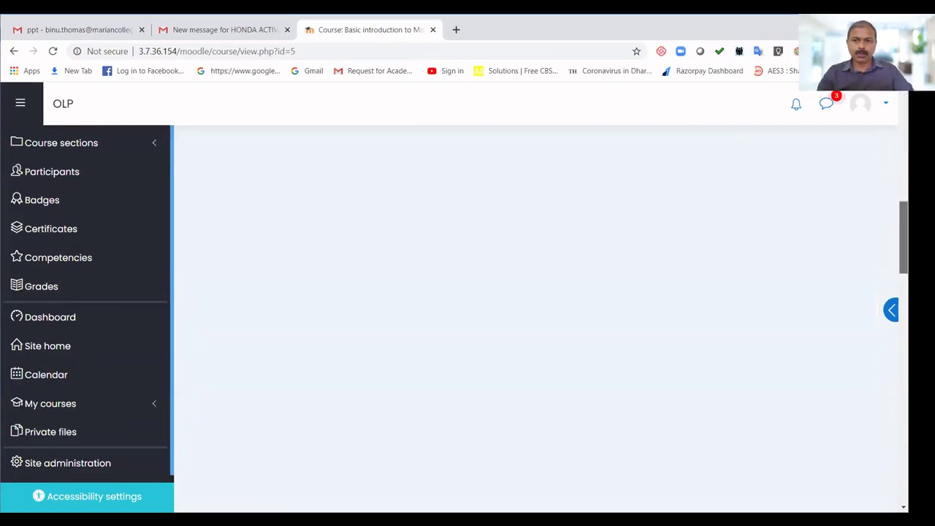
{"action": "scroll", "coordinate": [866, 177], "scroll_direction": "up", "scroll_amount": 20}
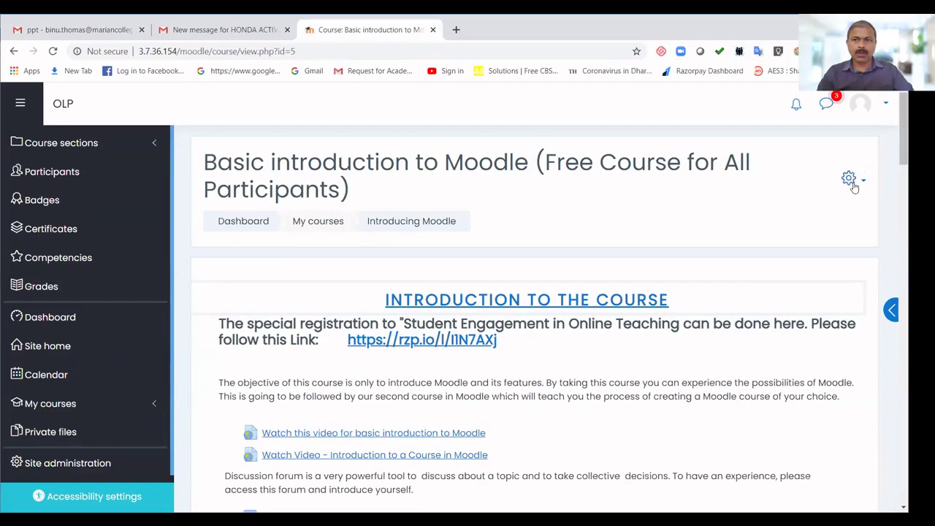
{"action": "left_click", "coordinate": [849, 178]}
{"action": "left_click", "coordinate": [715, 220]}
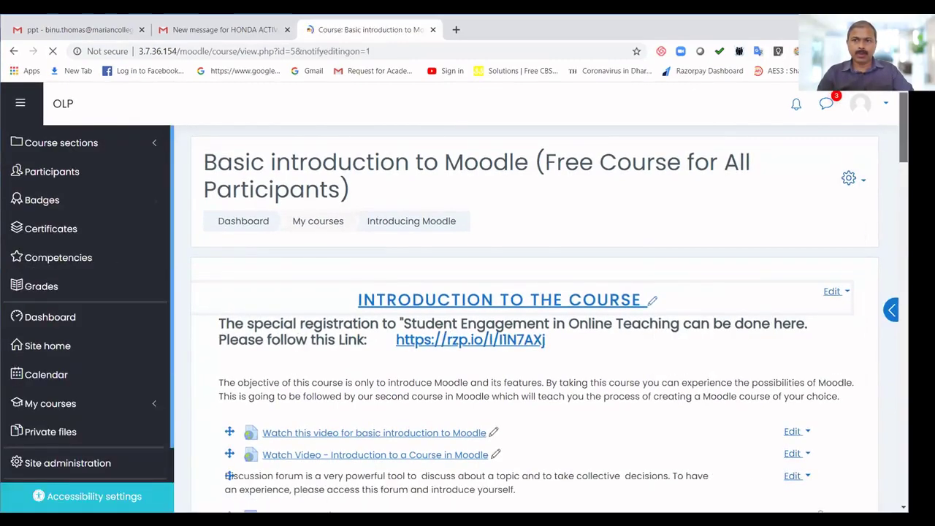
- Add a new Quiz activity to the Upcoming course section at the end of the course page
{"action": "scroll", "coordinate": [533, 314], "scroll_direction": "down", "scroll_amount": 20}
{"action": "scroll", "coordinate": [533, 314], "scroll_direction": "down", "scroll_amount": 4}
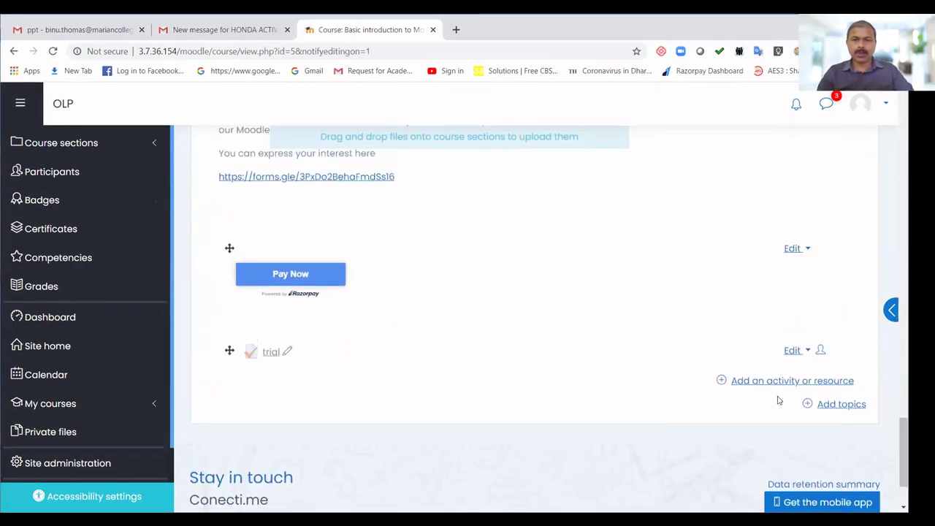
{"action": "left_click", "coordinate": [768, 385]}
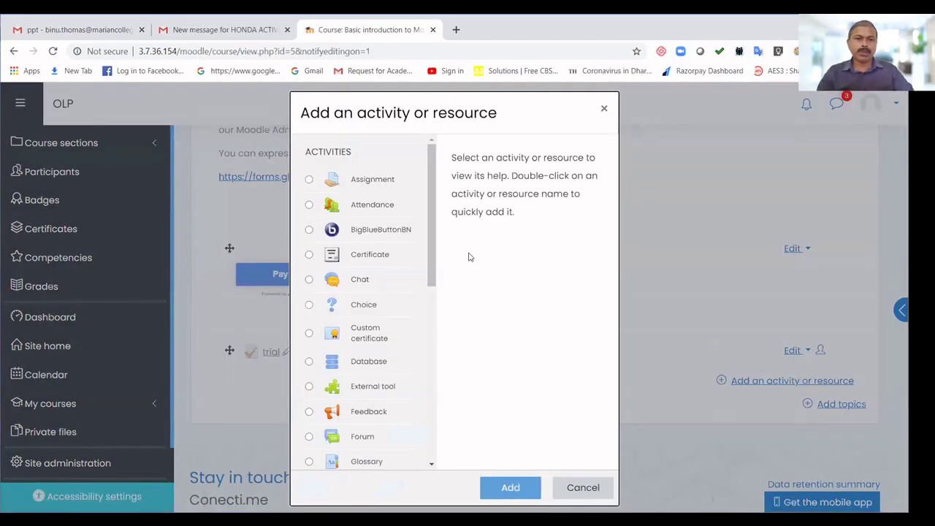
{"action": "left_click_drag", "start_coordinate": [432, 239], "coordinate": [438, 318]}
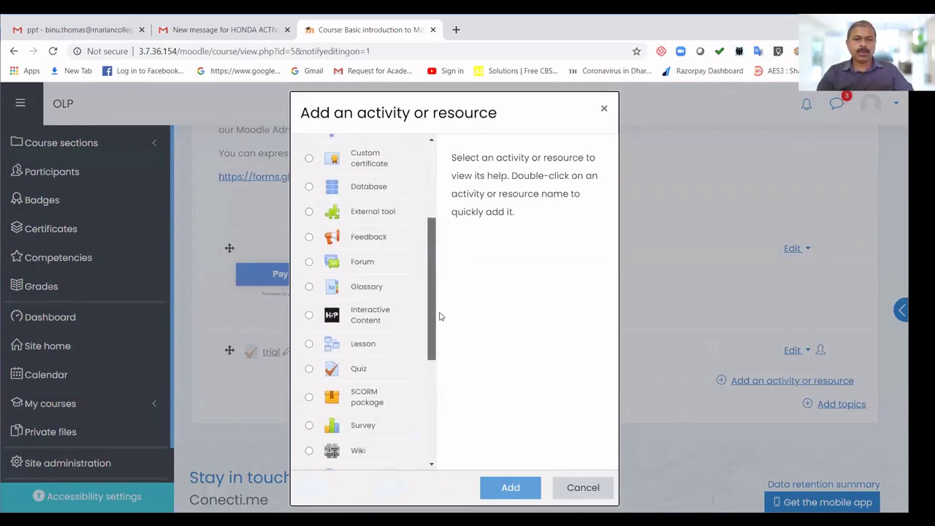
{"action": "left_click", "coordinate": [309, 362]}
{"action": "left_click", "coordinate": [504, 491]}
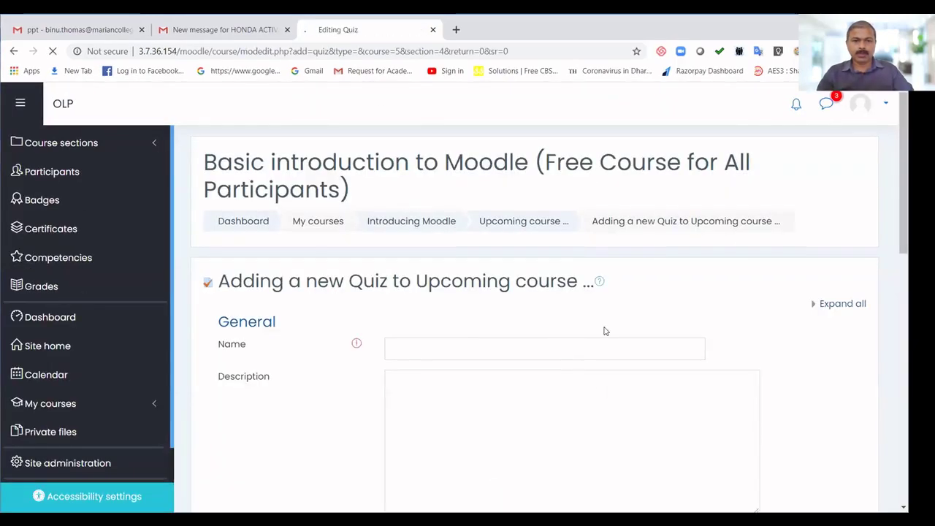
- Name the quiz "CA1" and enter "Attempt this descriptive questions" as its description
{"action": "left_click", "coordinate": [428, 347]}
{"action": "type", "text": "Q"}
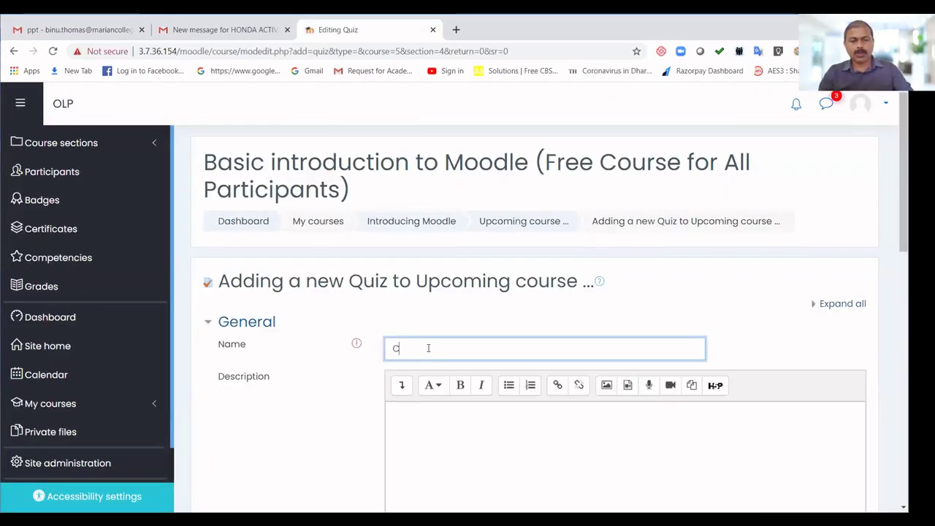
{"action": "type", "text": "A1"}
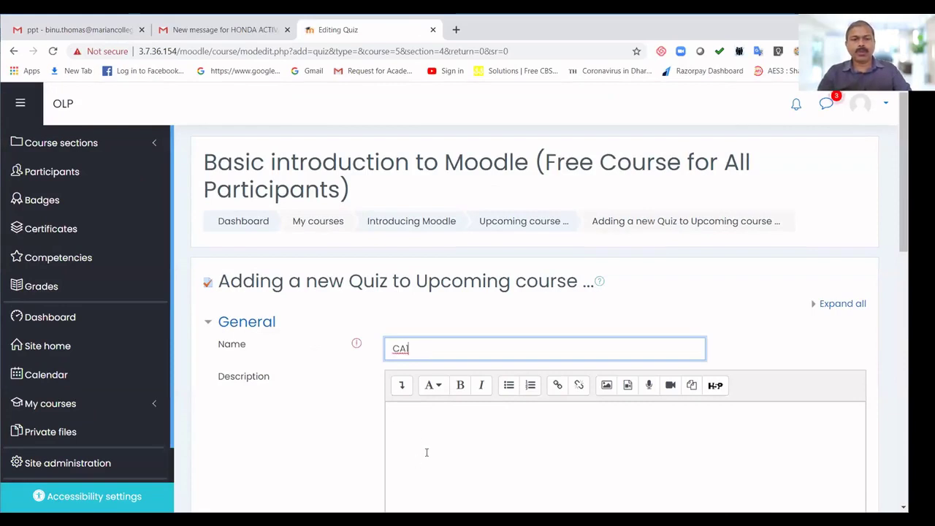
{"action": "left_click", "coordinate": [427, 452]}
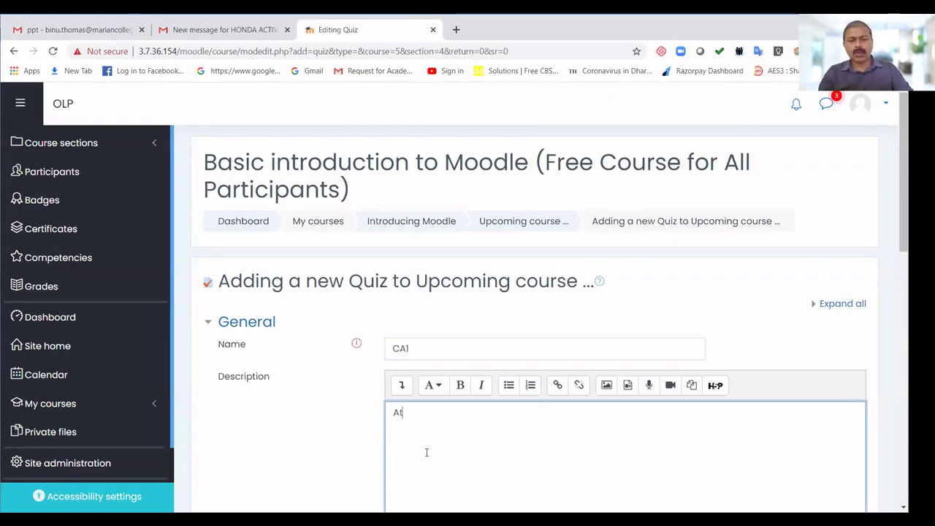
{"action": "type", "text": "Attem"}
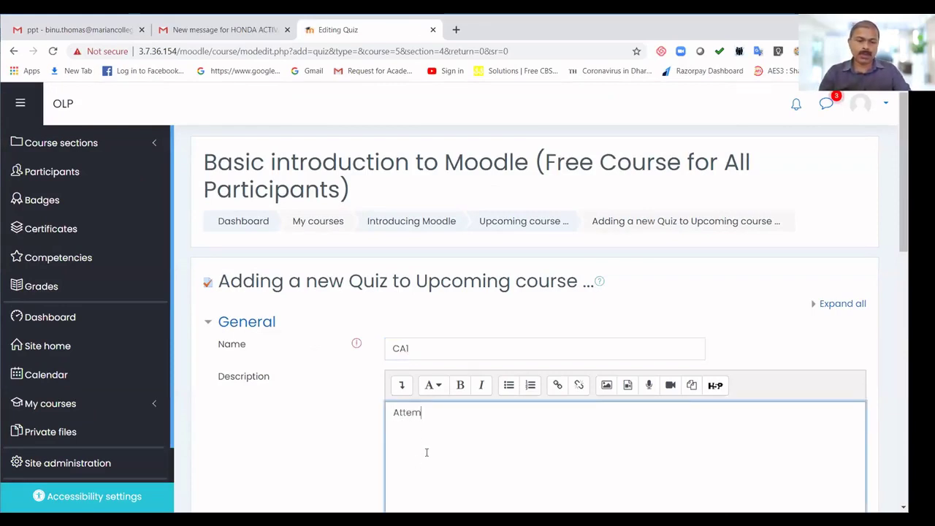
{"action": "type", "text": "pt this des"}
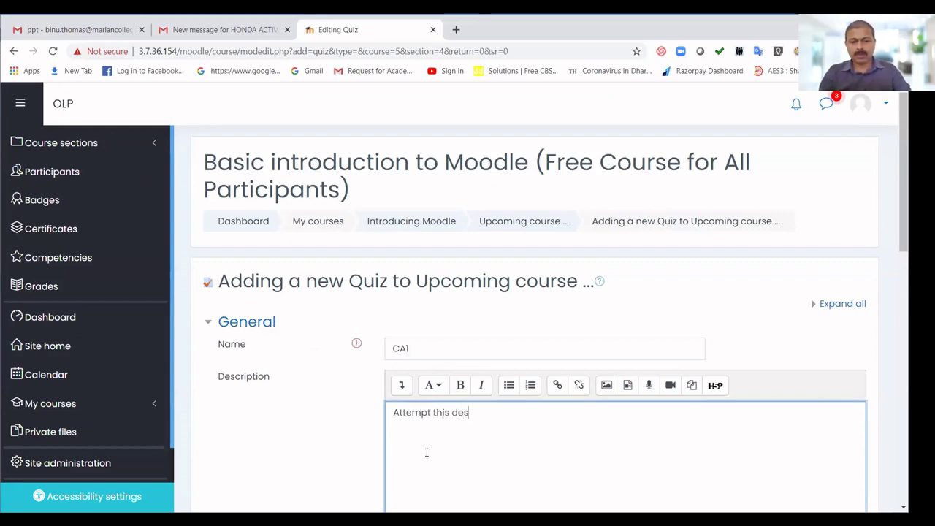
{"action": "type", "text": "criptiv"}
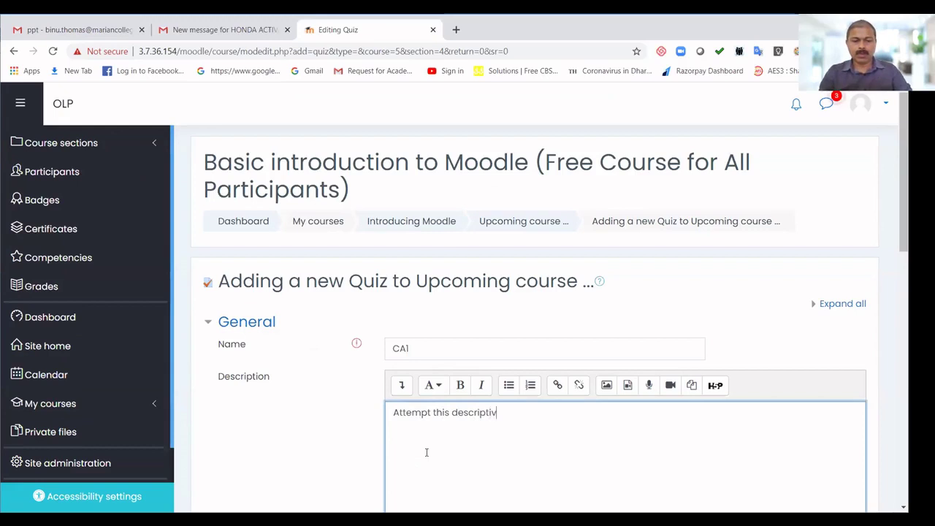
{"action": "type", "text": "e ques"}
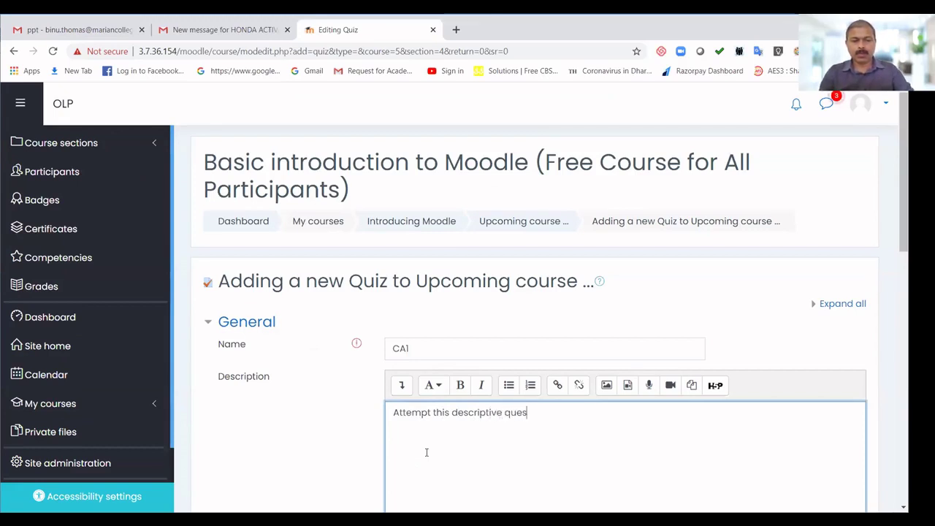
{"action": "type", "text": "tions"}
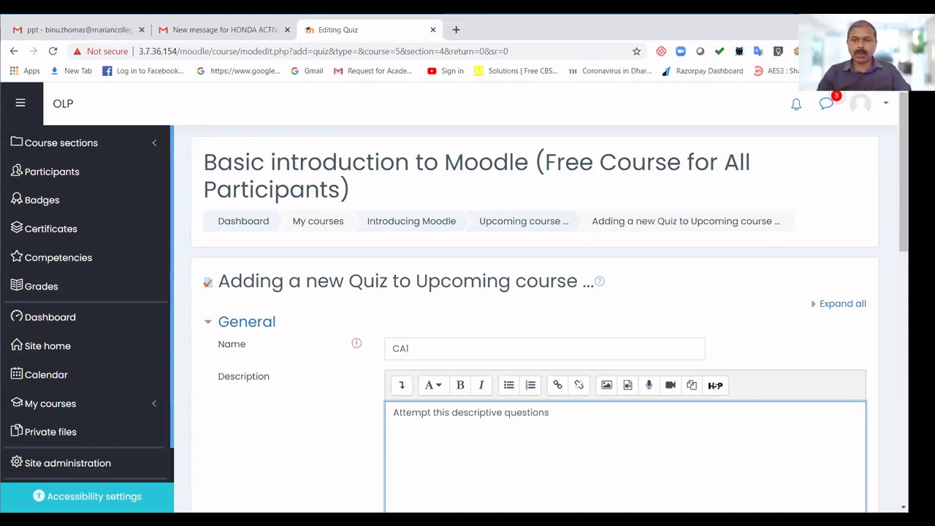
- Save the new quiz with the remaining settings at their defaults and return to the course
{"action": "scroll", "coordinate": [537, 314], "scroll_direction": "down", "scroll_amount": 3}
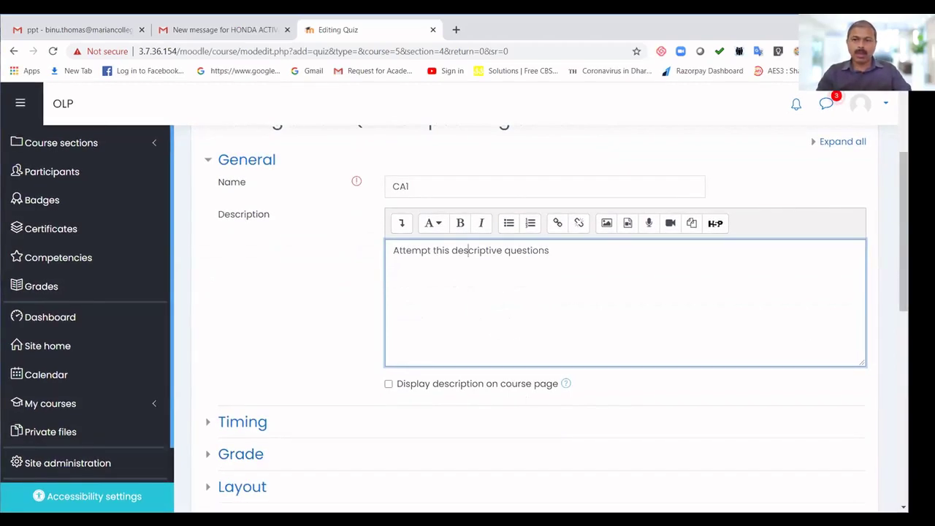
{"action": "scroll", "coordinate": [192, 285], "scroll_direction": "down", "scroll_amount": 2}
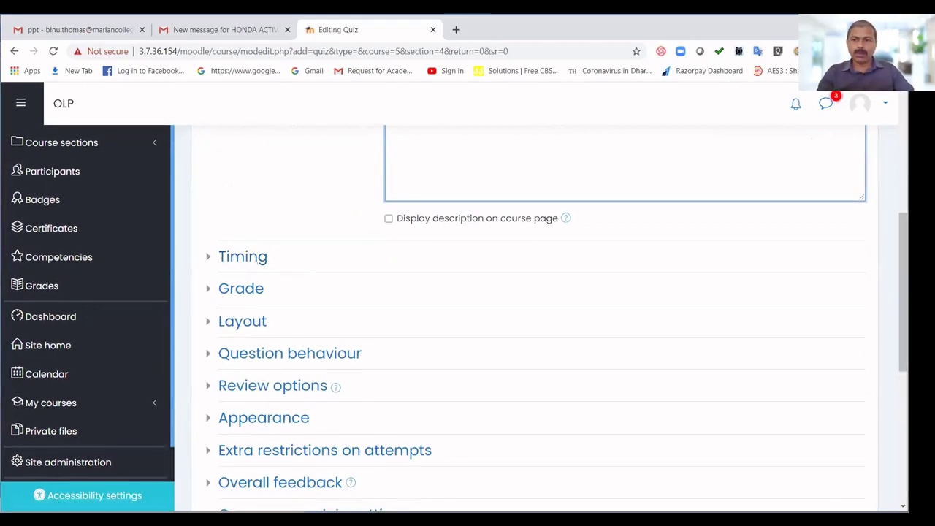
{"action": "scroll", "coordinate": [903, 292], "scroll_direction": "down", "scroll_amount": 4}
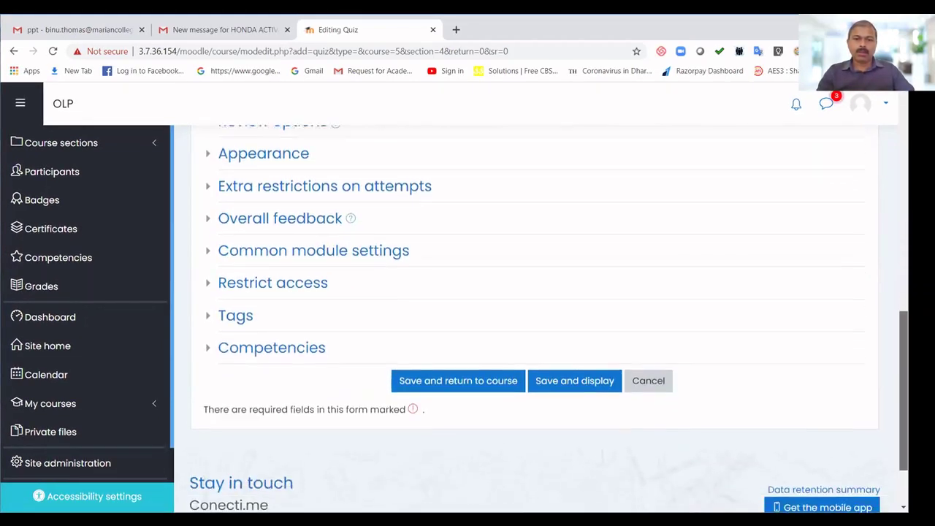
{"action": "left_click", "coordinate": [448, 383]}
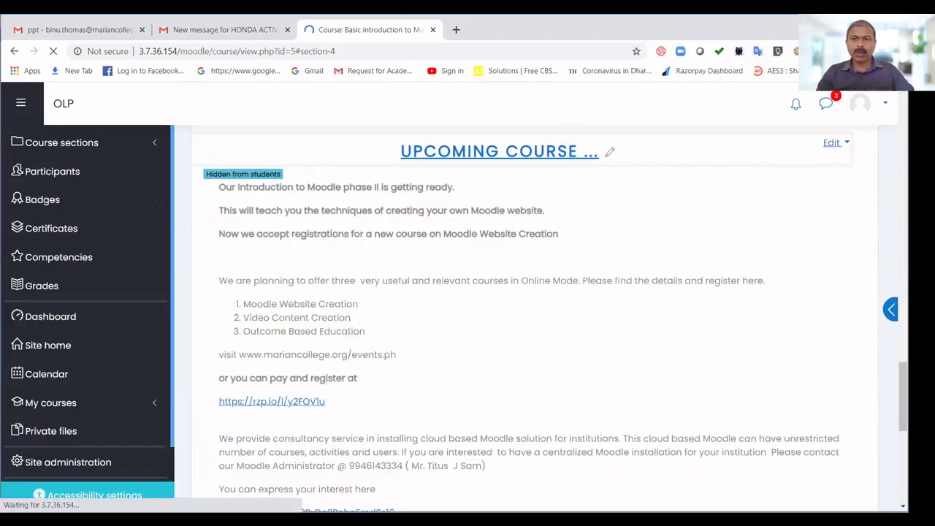
- Open the CA1 quiz listed below the trial quiz in the Upcoming course section
{"action": "scroll", "coordinate": [533, 314], "scroll_direction": "down", "scroll_amount": 5}
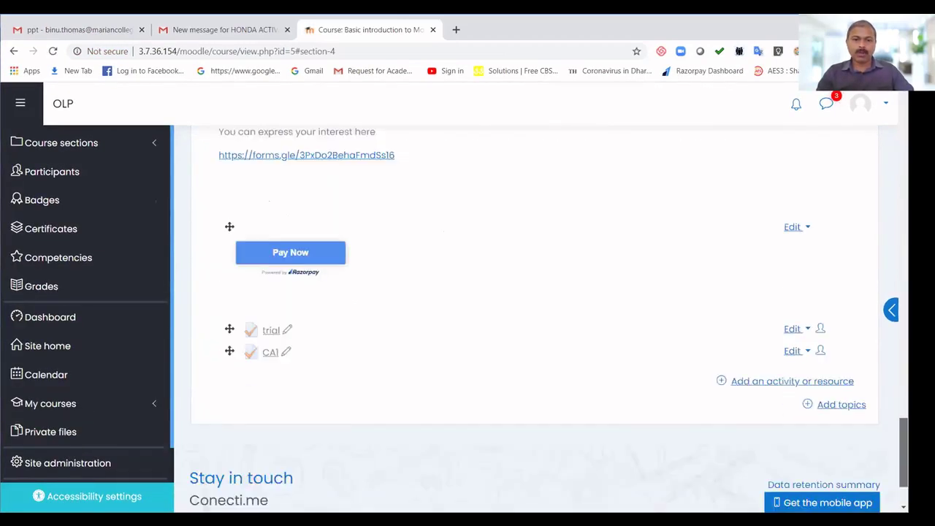
{"action": "scroll", "coordinate": [533, 314], "scroll_direction": "down", "scroll_amount": 1}
{"action": "scroll", "coordinate": [533, 315], "scroll_direction": "down", "scroll_amount": 1}
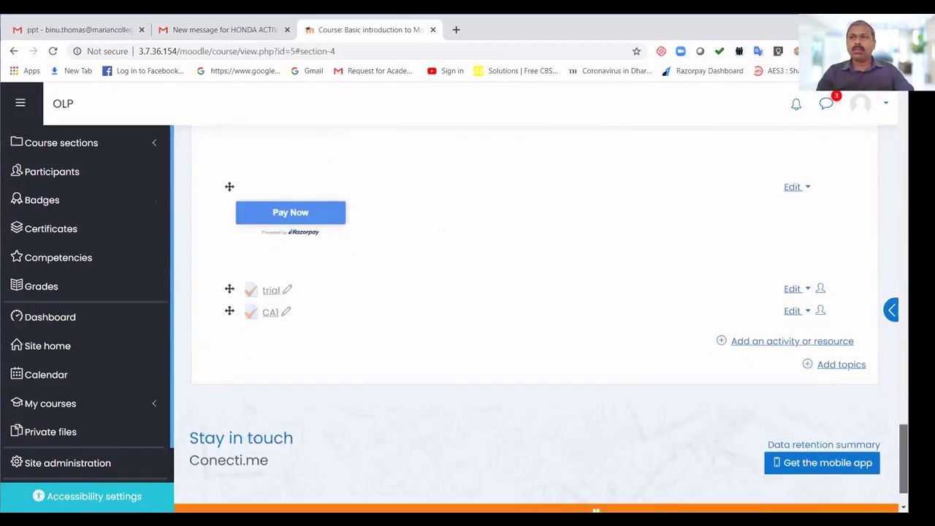
{"action": "scroll", "coordinate": [533, 314], "scroll_direction": "down", "scroll_amount": 1}
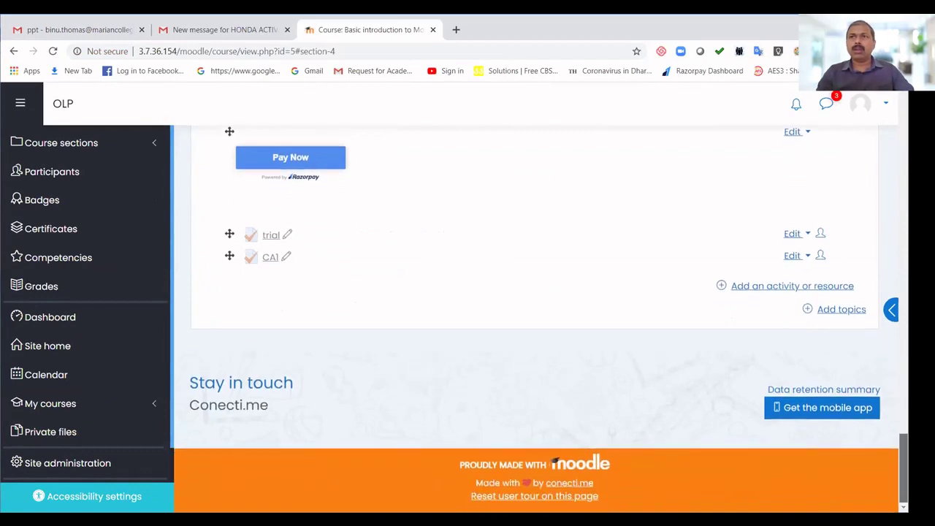
{"action": "scroll", "coordinate": [762, 416], "scroll_direction": "up", "scroll_amount": 3}
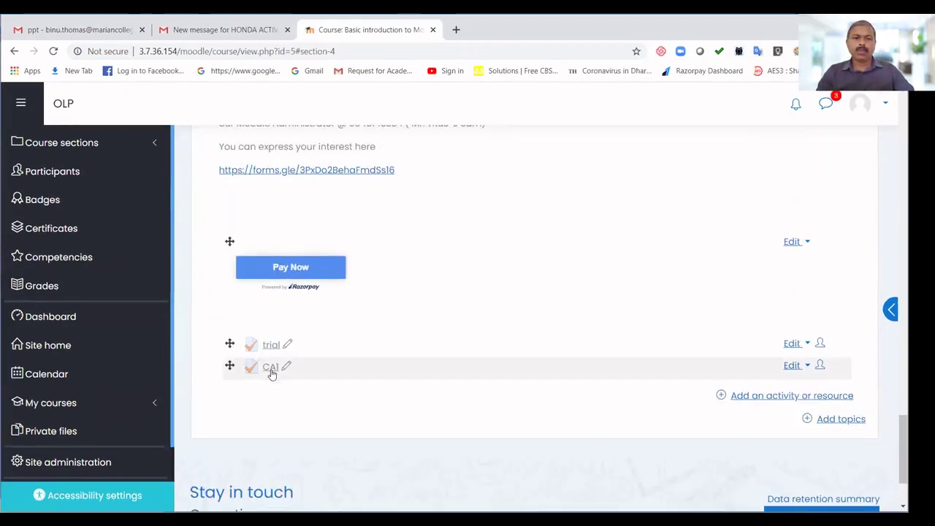
{"action": "left_click", "coordinate": [271, 369]}
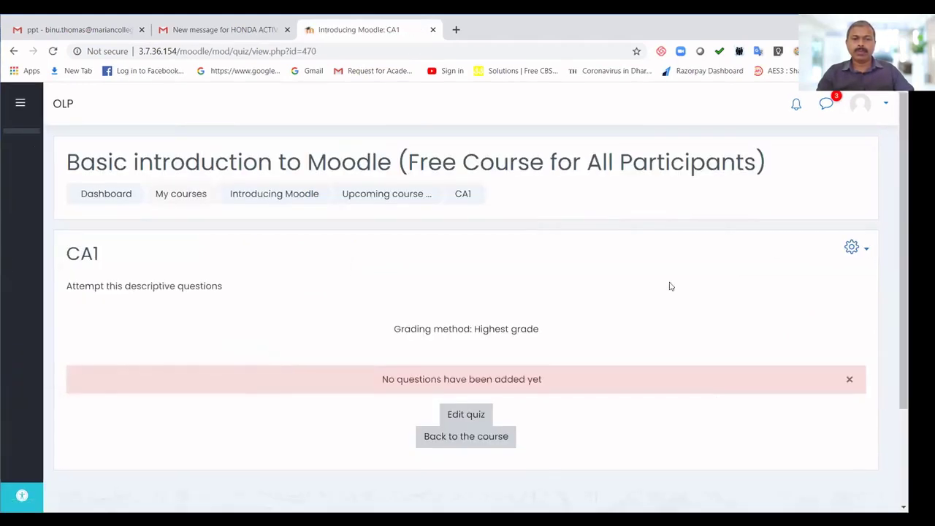
- Add 3 random questions from the existing category "Questions for CA1" to the CA1 quiz
{"action": "left_click", "coordinate": [460, 418]}
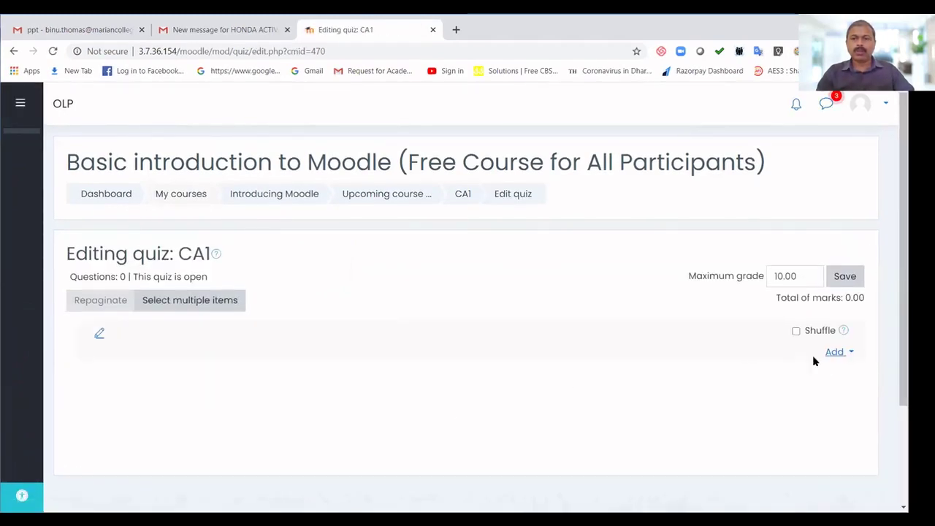
{"action": "left_click", "coordinate": [834, 353]}
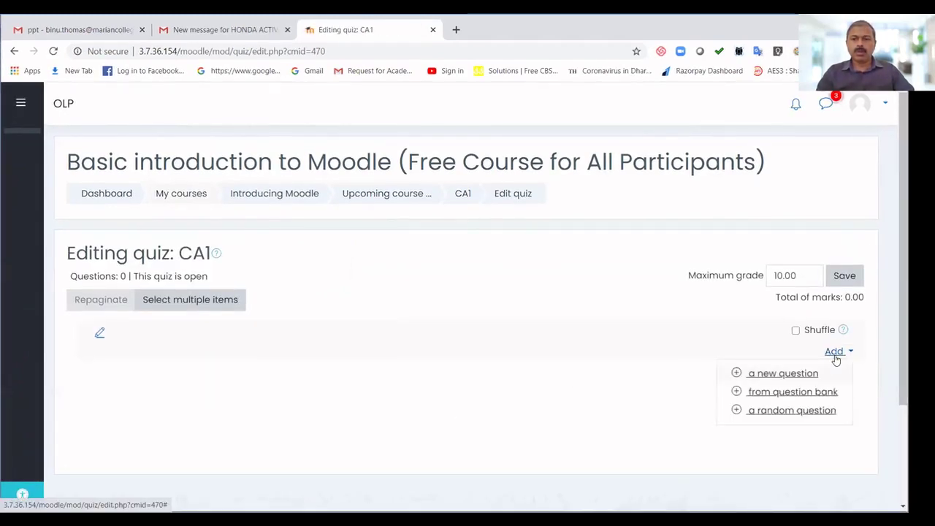
{"action": "left_click", "coordinate": [784, 412]}
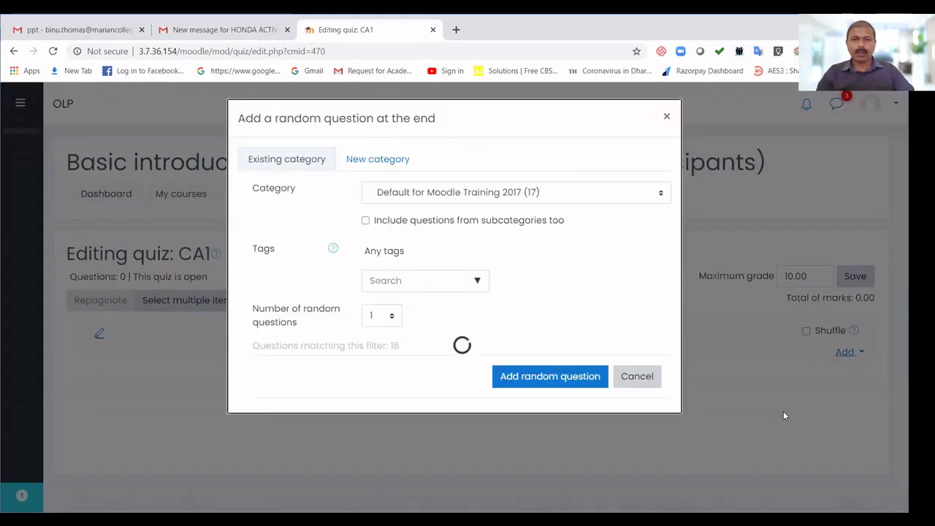
{"action": "left_click", "coordinate": [411, 196]}
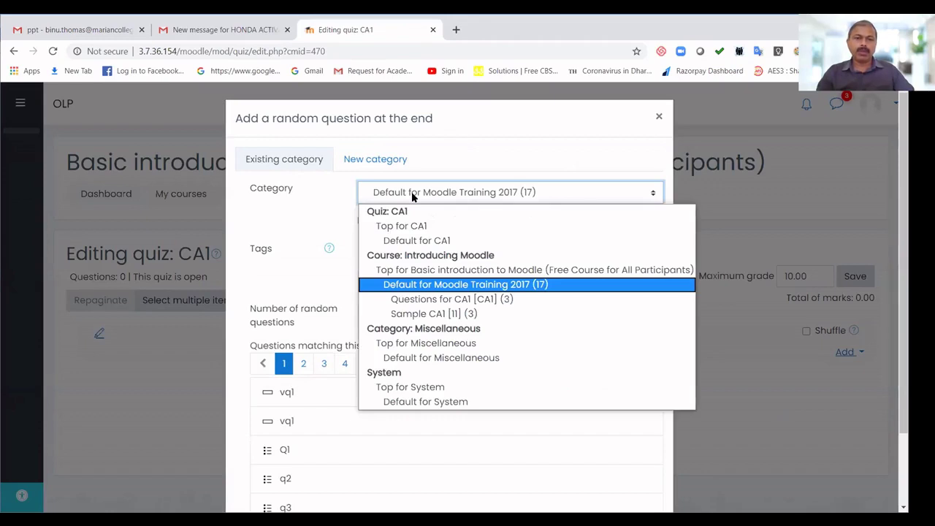
{"action": "left_click", "coordinate": [411, 303]}
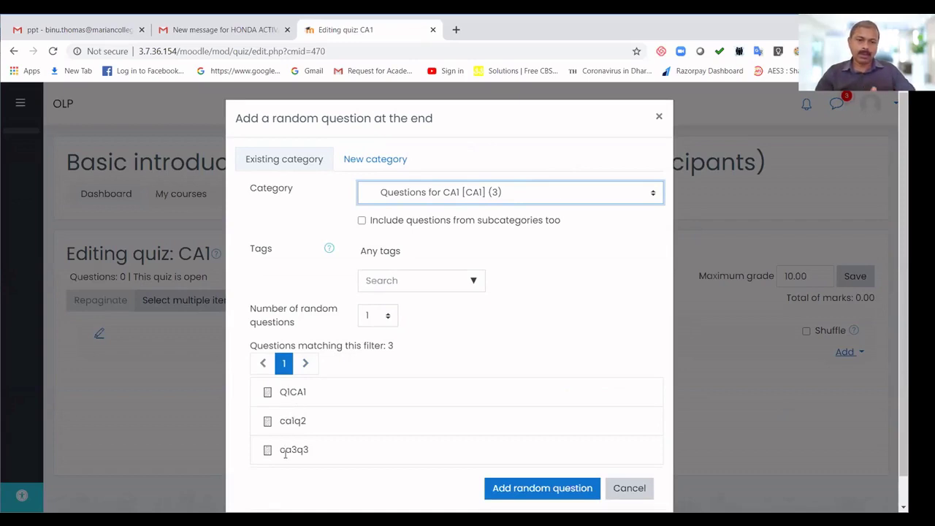
{"action": "left_click", "coordinate": [388, 316]}
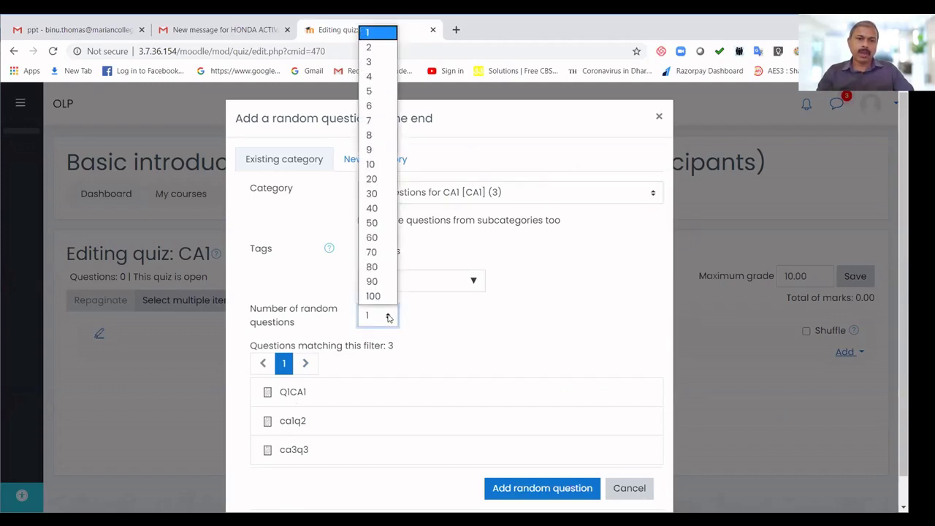
{"action": "left_click", "coordinate": [374, 63]}
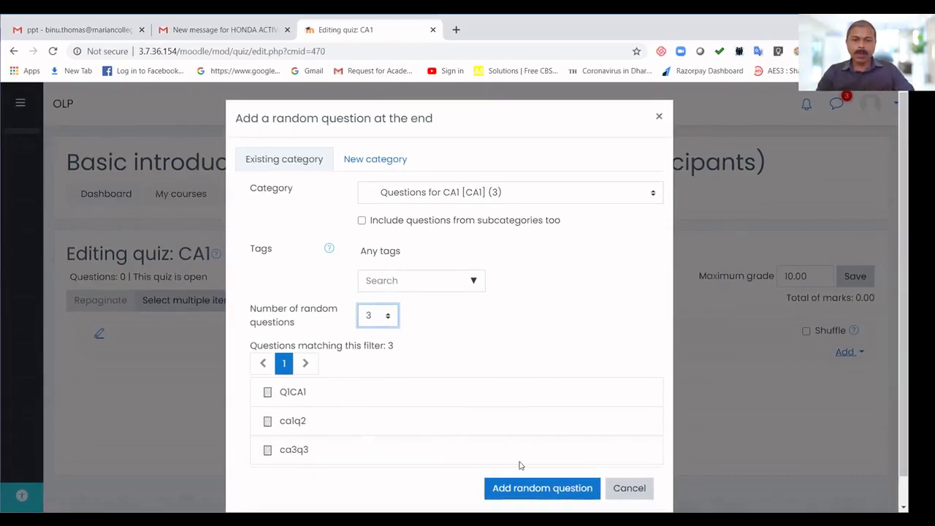
{"action": "left_click", "coordinate": [520, 489]}
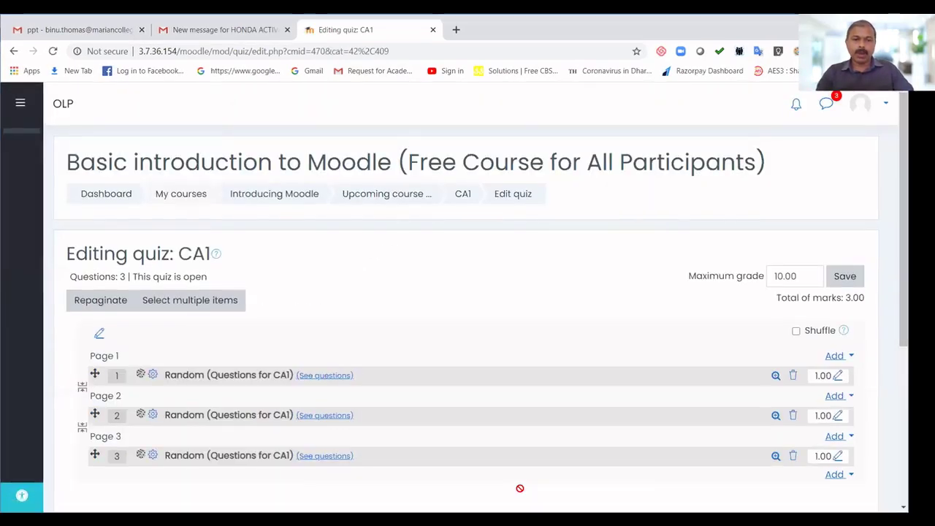
- Review the questions added to the CA1 quiz and save its maximum grade of 10.00
{"action": "scroll", "coordinate": [467, 306], "scroll_direction": "down", "scroll_amount": 3}
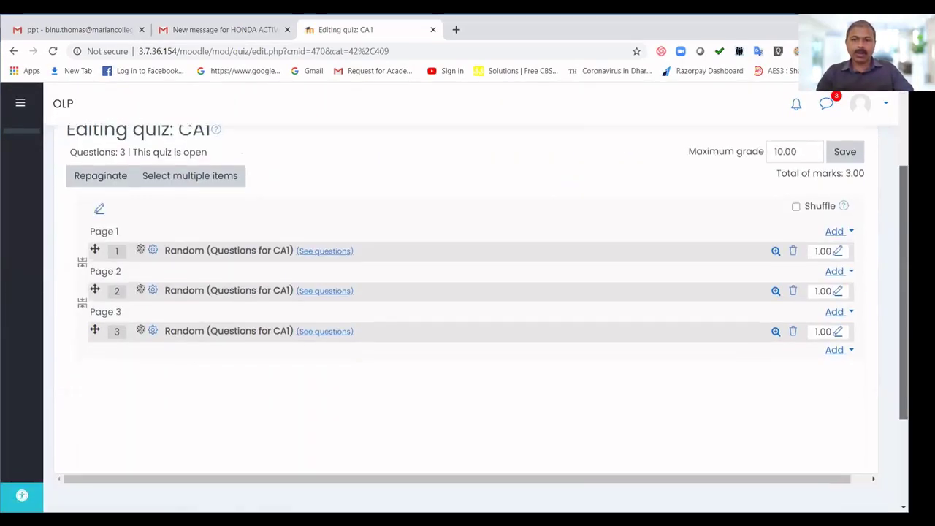
{"action": "scroll", "coordinate": [468, 307], "scroll_direction": "down", "scroll_amount": 2}
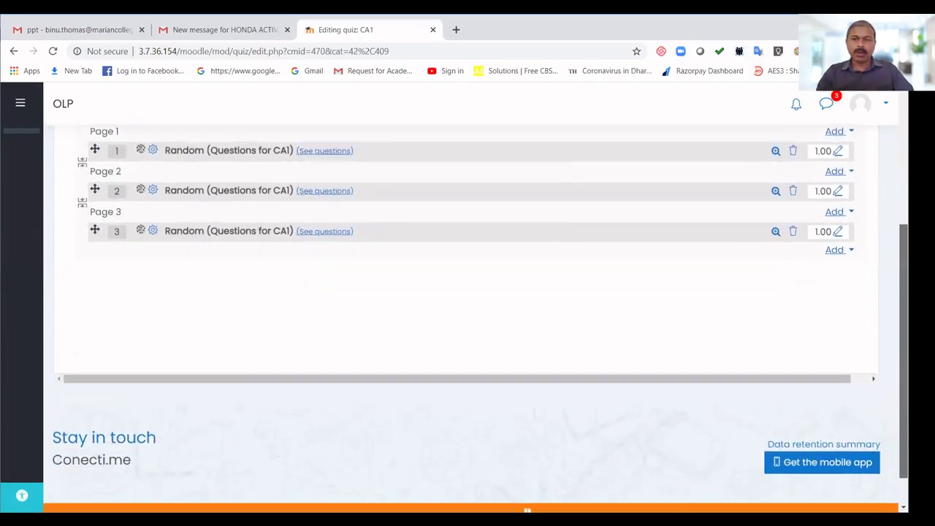
{"action": "scroll", "coordinate": [468, 307], "scroll_direction": "up", "scroll_amount": 4}
{"action": "scroll", "coordinate": [467, 307], "scroll_direction": "up", "scroll_amount": 1}
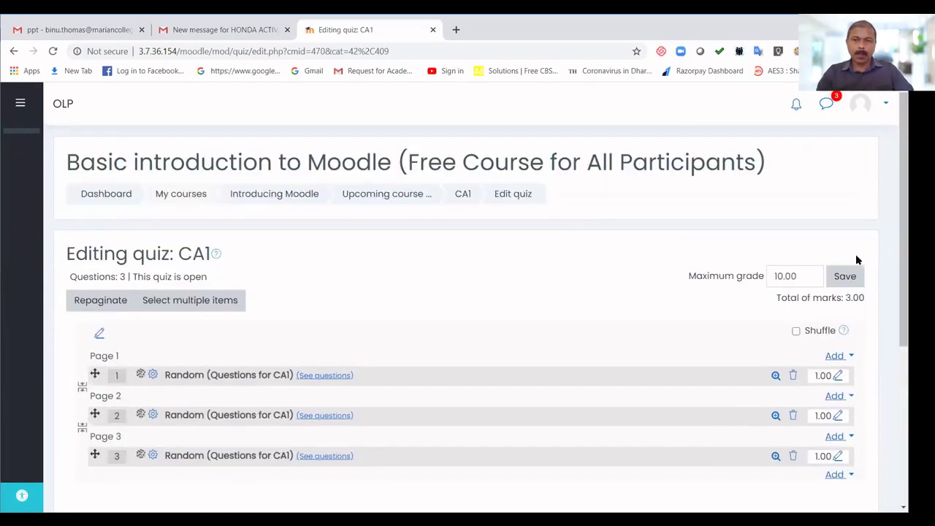
{"action": "left_click", "coordinate": [844, 276]}
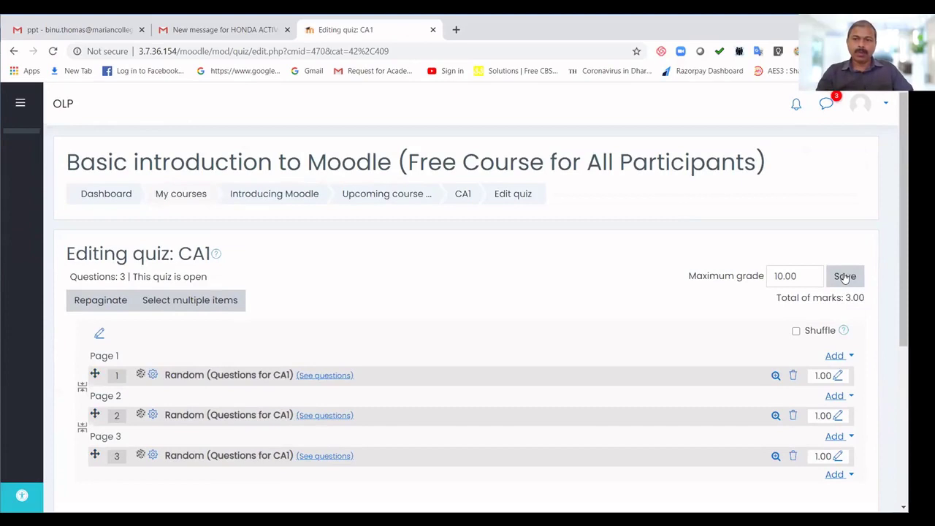
{"action": "scroll", "coordinate": [904, 233], "scroll_direction": "down", "scroll_amount": 1}
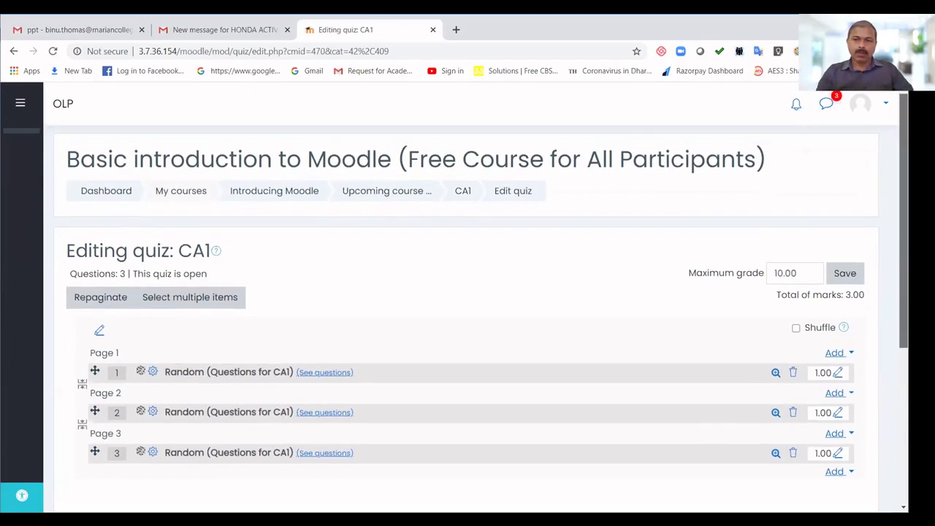
{"action": "left_click", "coordinate": [849, 276]}
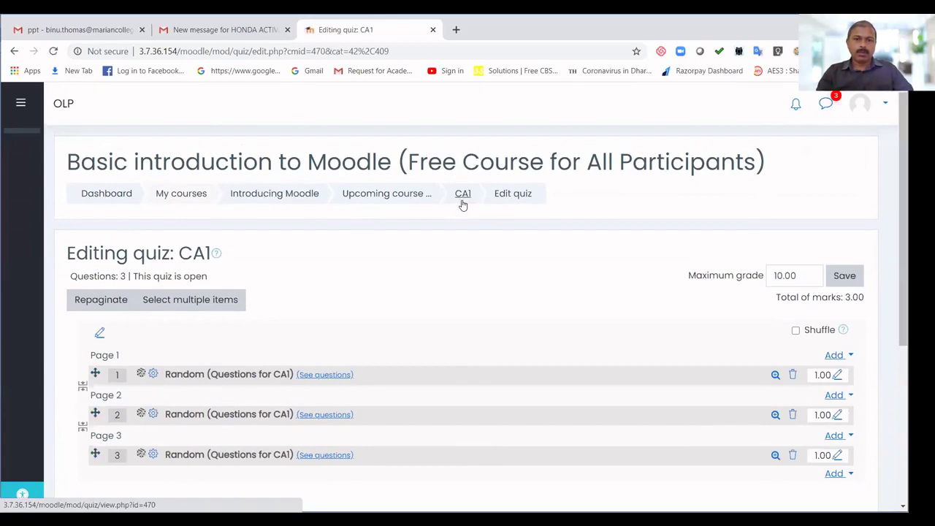
- Return to the Upcoming course section and open the trial quiz listed above CA1
{"action": "left_click", "coordinate": [380, 196]}
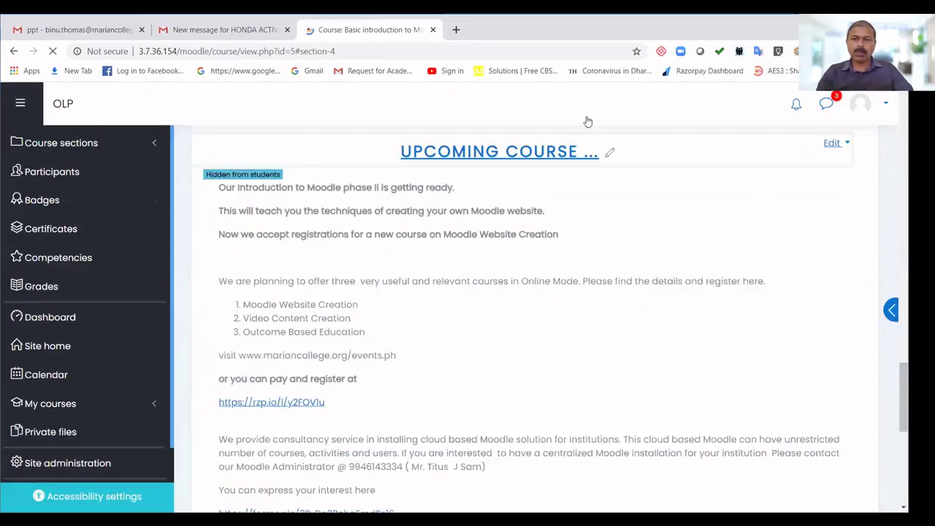
{"action": "scroll", "coordinate": [534, 314], "scroll_direction": "down", "scroll_amount": 10}
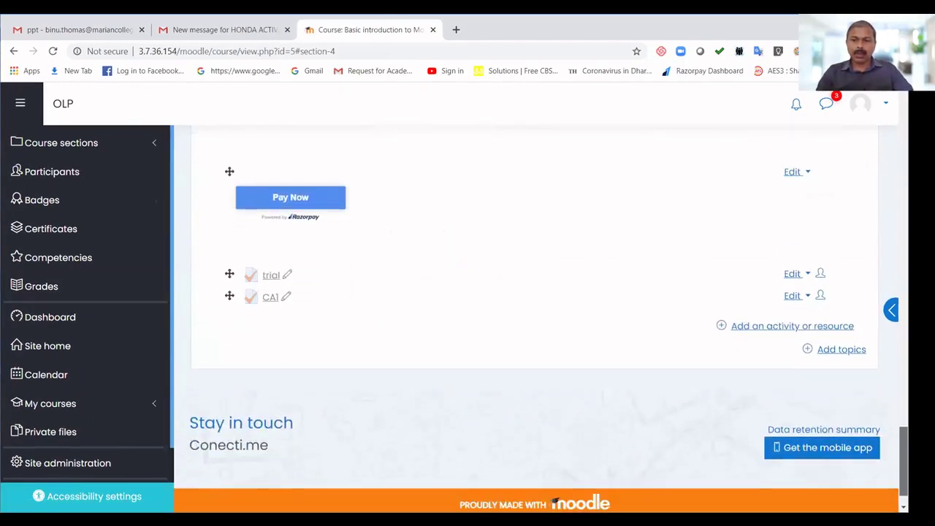
{"action": "scroll", "coordinate": [533, 315], "scroll_direction": "up", "scroll_amount": 2}
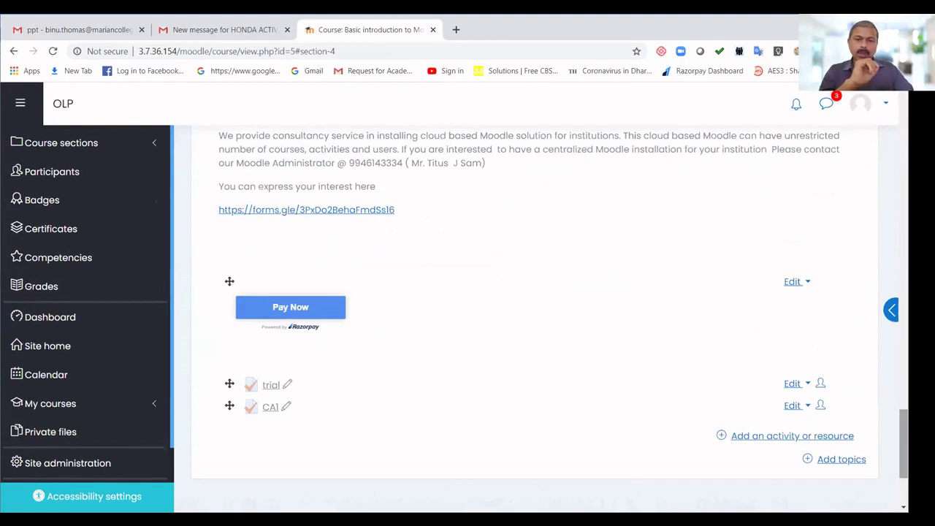
{"action": "left_click", "coordinate": [271, 386]}
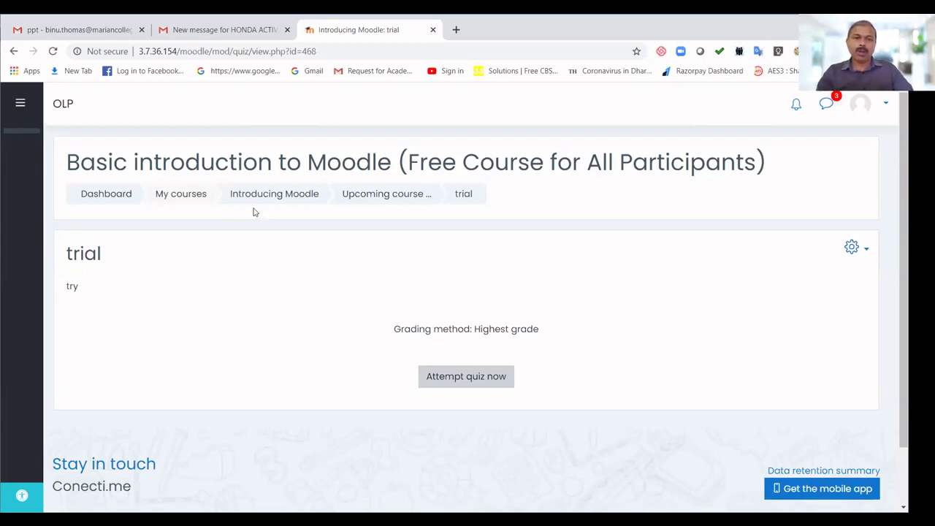
- Go back to the Introducing Moodle course page and reopen the trial quiz near its end
{"action": "left_click", "coordinate": [286, 194]}
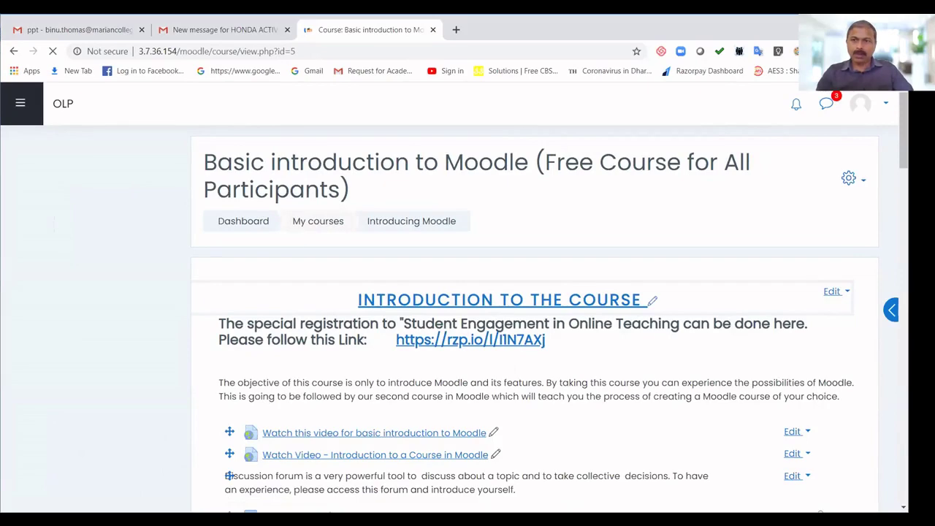
{"action": "scroll", "coordinate": [560, 104], "scroll_direction": "down", "scroll_amount": 15}
{"action": "scroll", "coordinate": [351, 348], "scroll_direction": "down", "scroll_amount": 5}
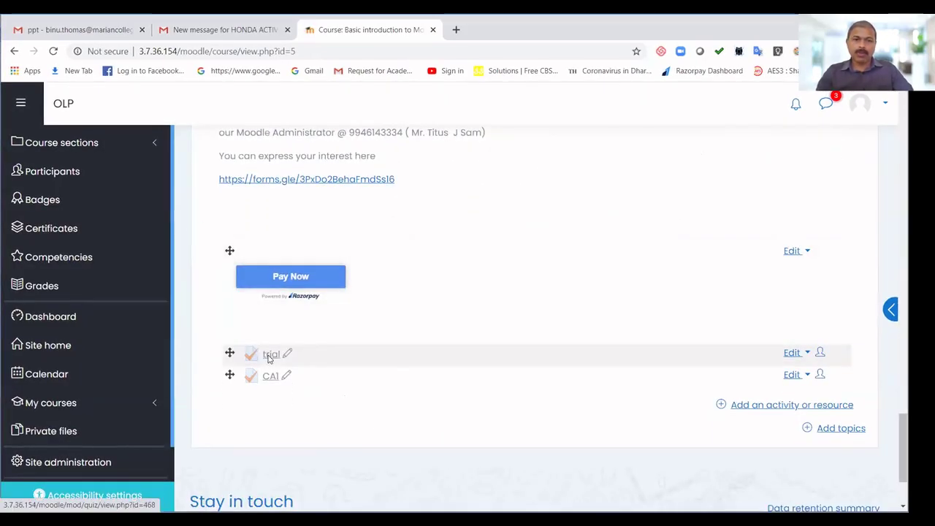
{"action": "left_click", "coordinate": [267, 355]}
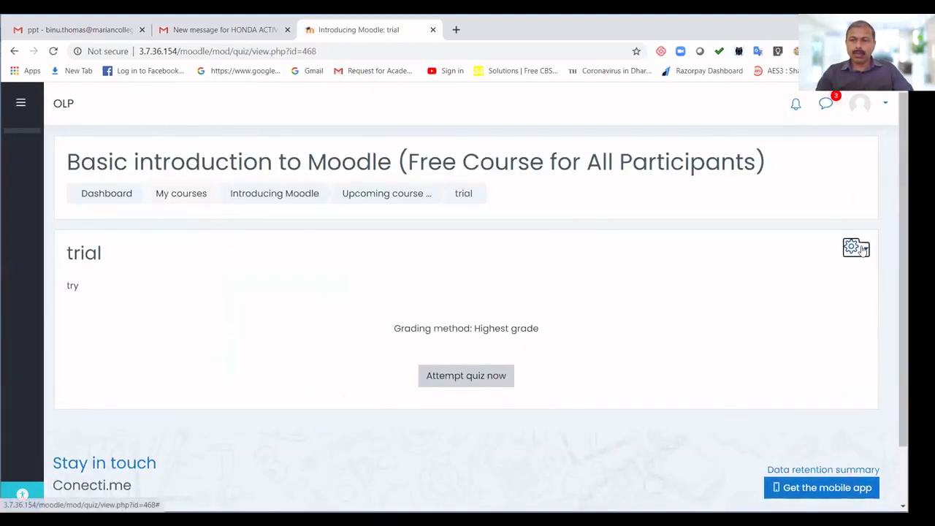
- Open the trial quiz's manual grading report and also show the questions that have been graded automatically
{"action": "left_click", "coordinate": [854, 247]}
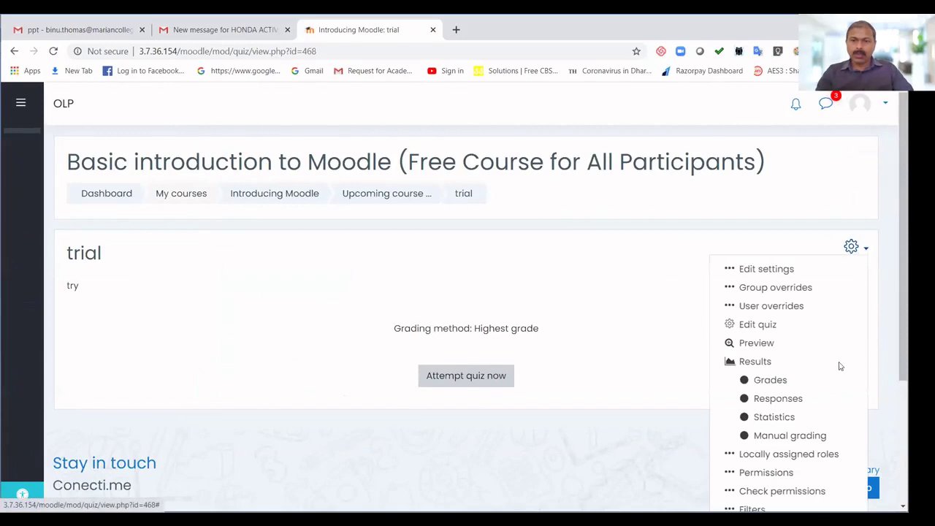
{"action": "left_click", "coordinate": [780, 439]}
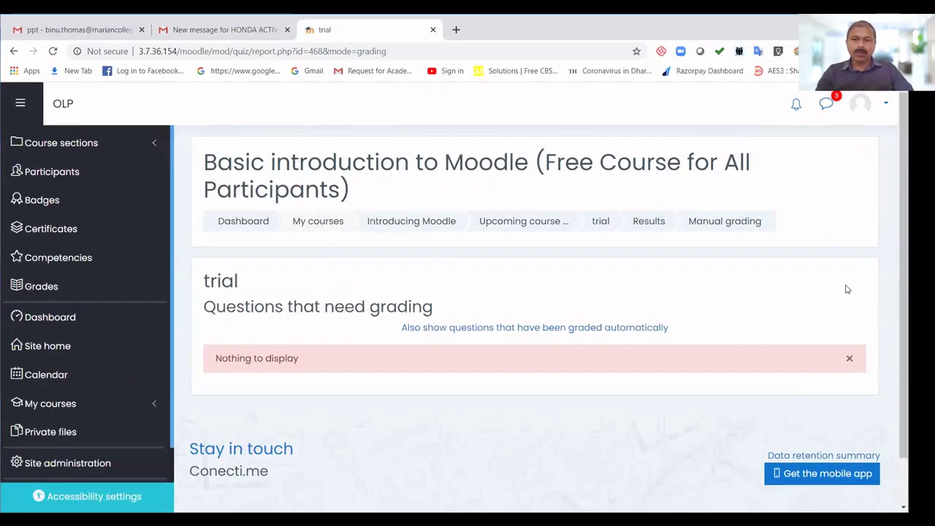
{"action": "scroll", "coordinate": [903, 292], "scroll_direction": "down", "scroll_amount": 1}
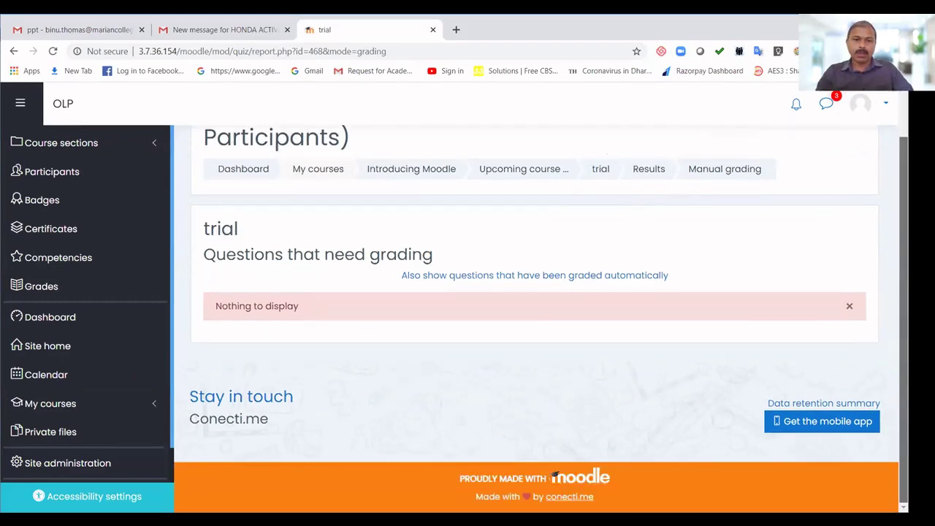
{"action": "left_click", "coordinate": [494, 277]}
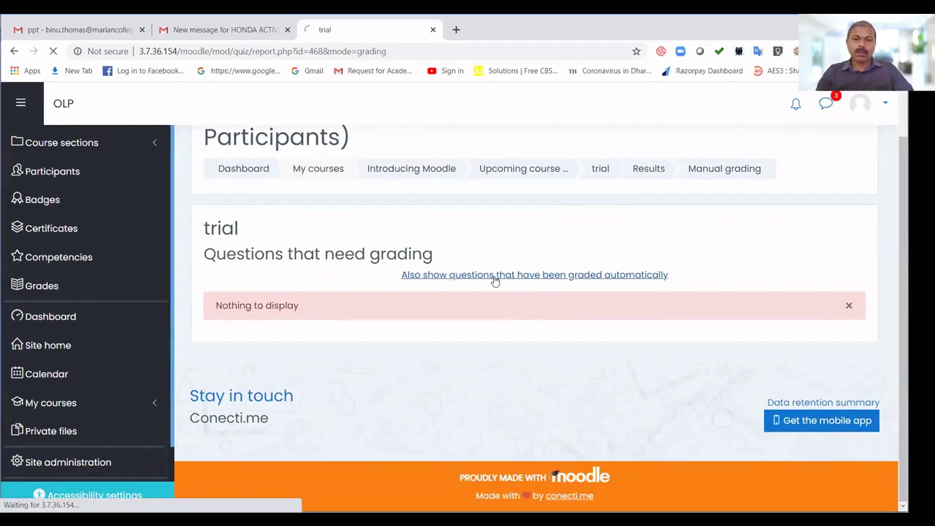